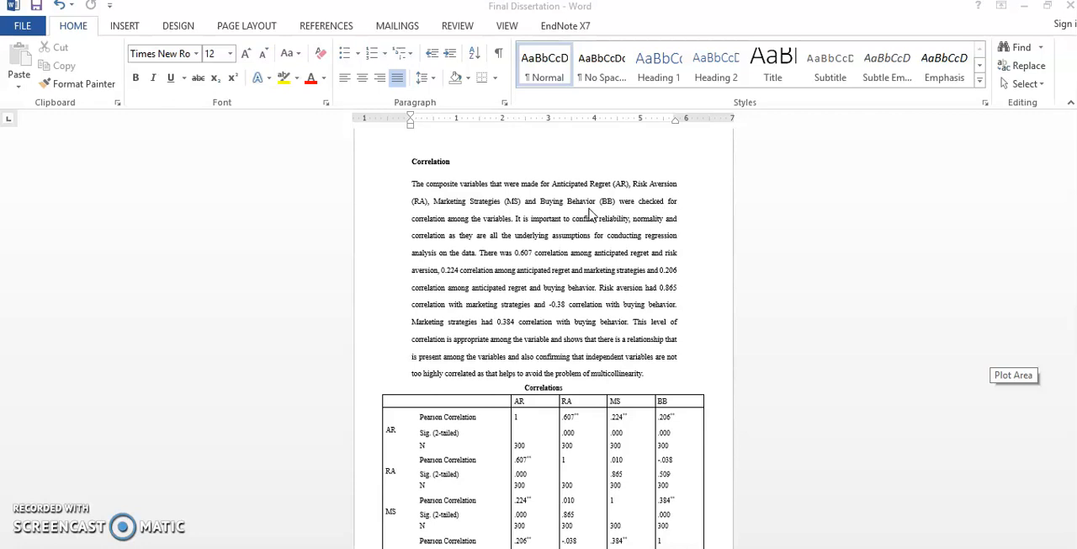
Step: Examine the Research Questionnaire in the dissertation's appendix, from the demographic fields through the rated statements
click(1012, 248)
drag(1073, 387, 1073, 523)
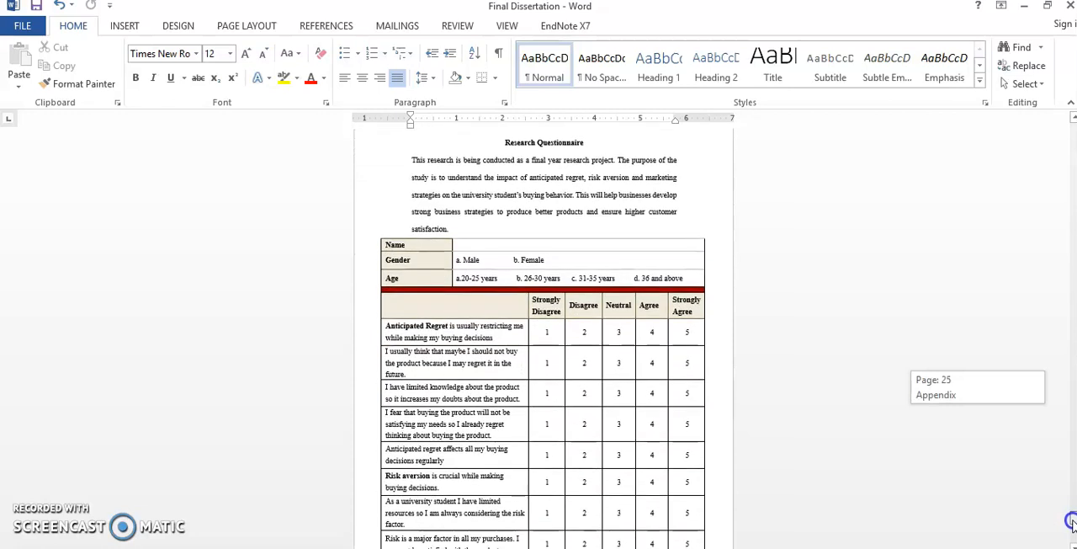
drag(1072, 521, 1073, 521)
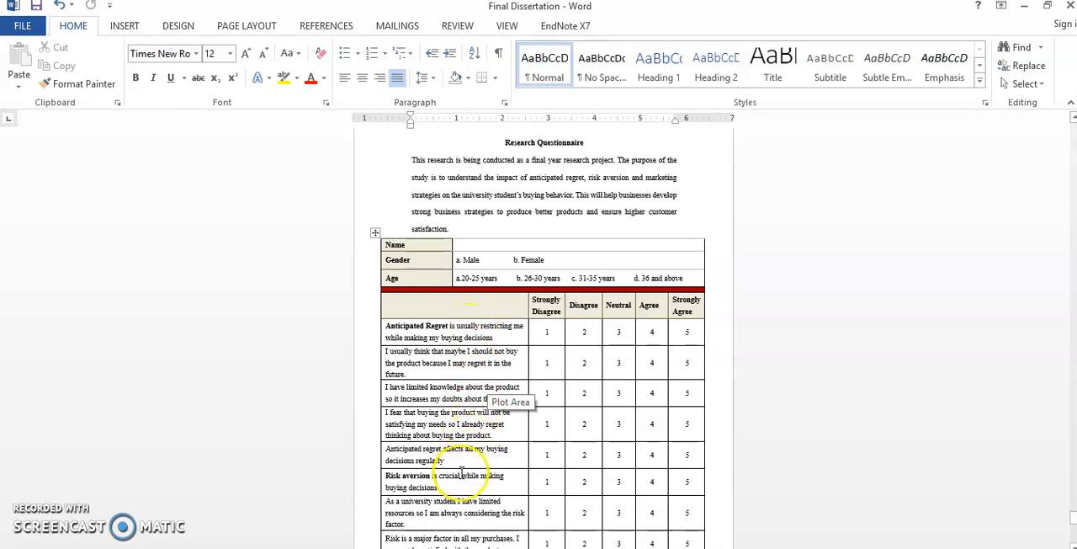
scroll(468, 452, down, 10)
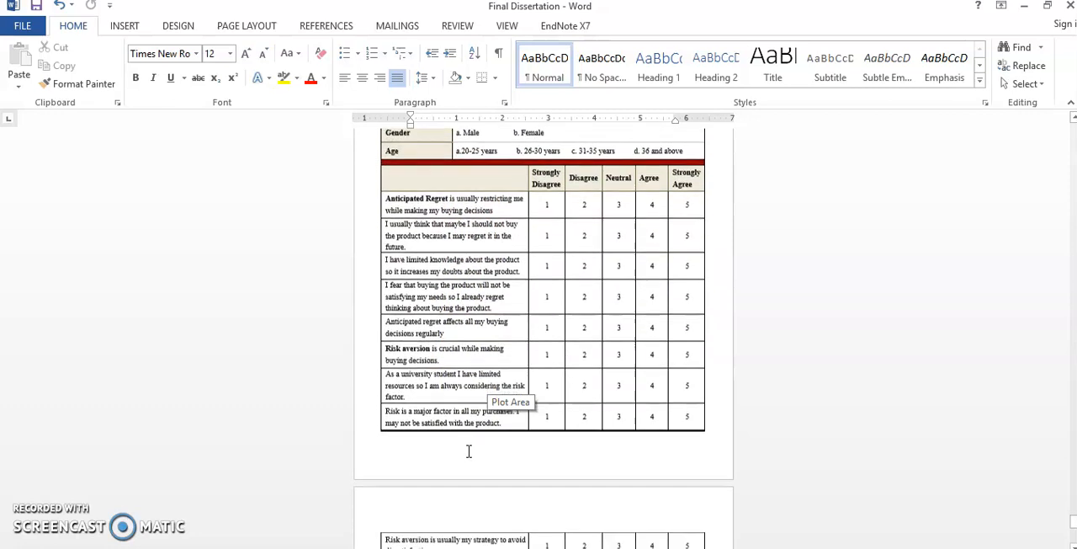
scroll(468, 453, down, 5)
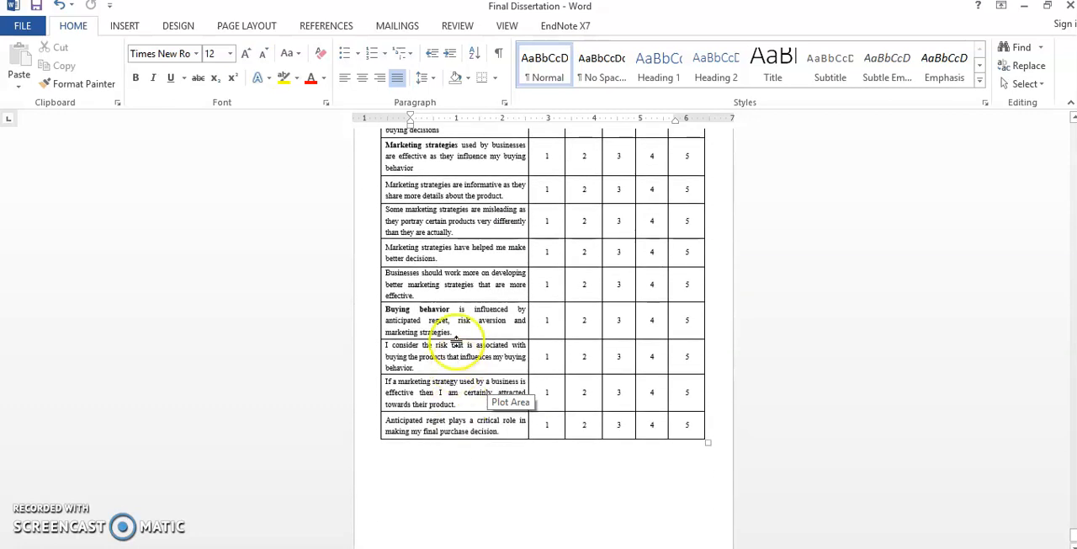
scroll(458, 403, up, 2)
scroll(458, 404, up, 10)
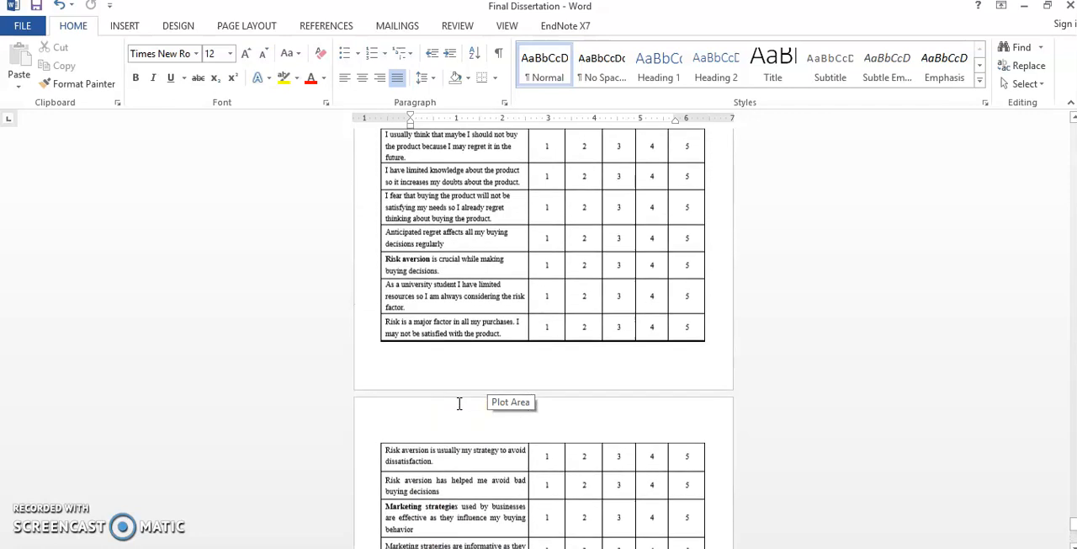
scroll(459, 400, up, 1)
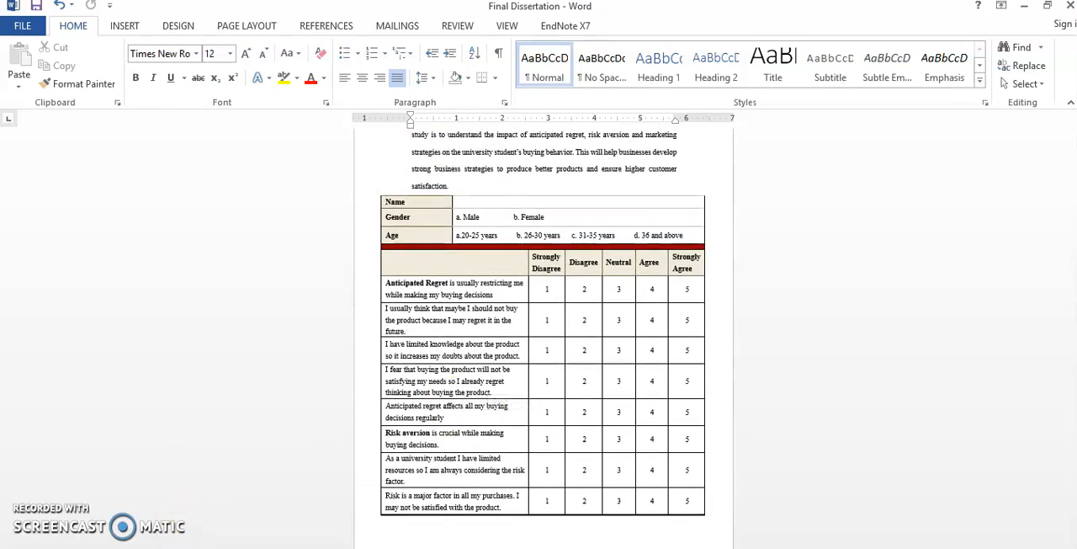
Step: Switch to the SPSS data file and display its variable definitions
mouse_move(202, 538)
click(202, 515)
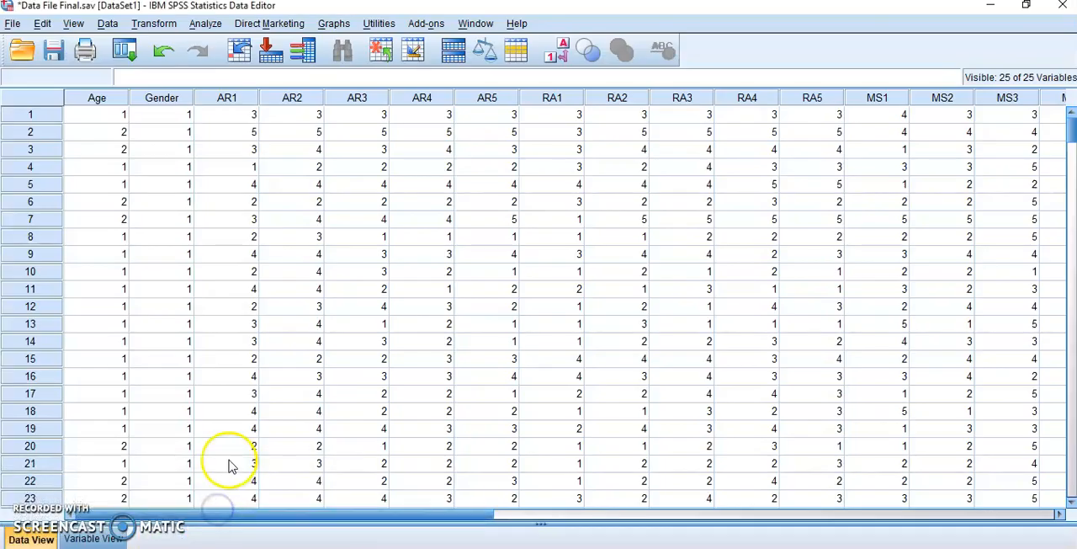
click(91, 538)
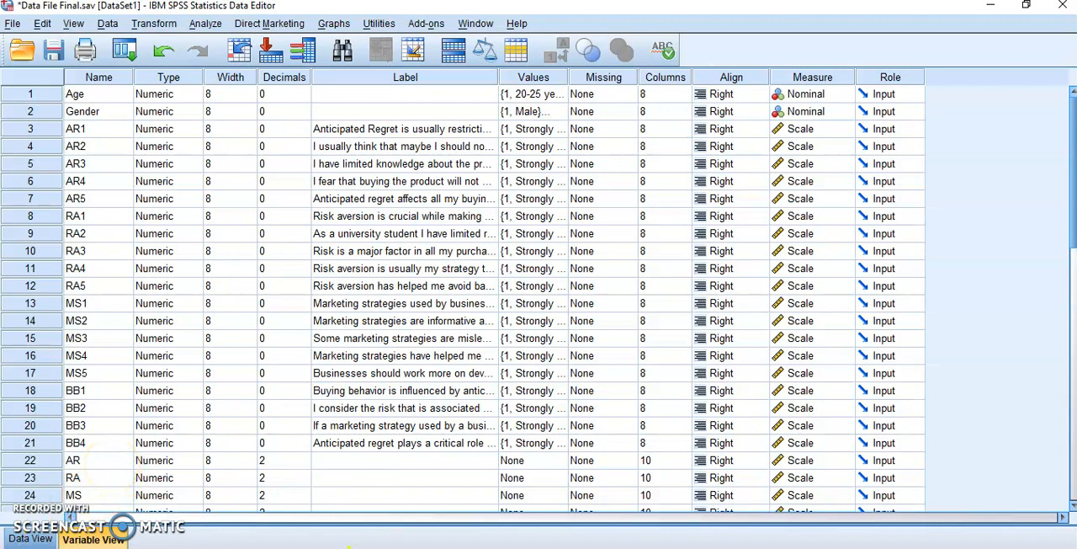
Step: Switch back to the Word dissertation and go from the questionnaire to the Correlation section to review it
click(349, 547)
scroll(847, 351, down, 2)
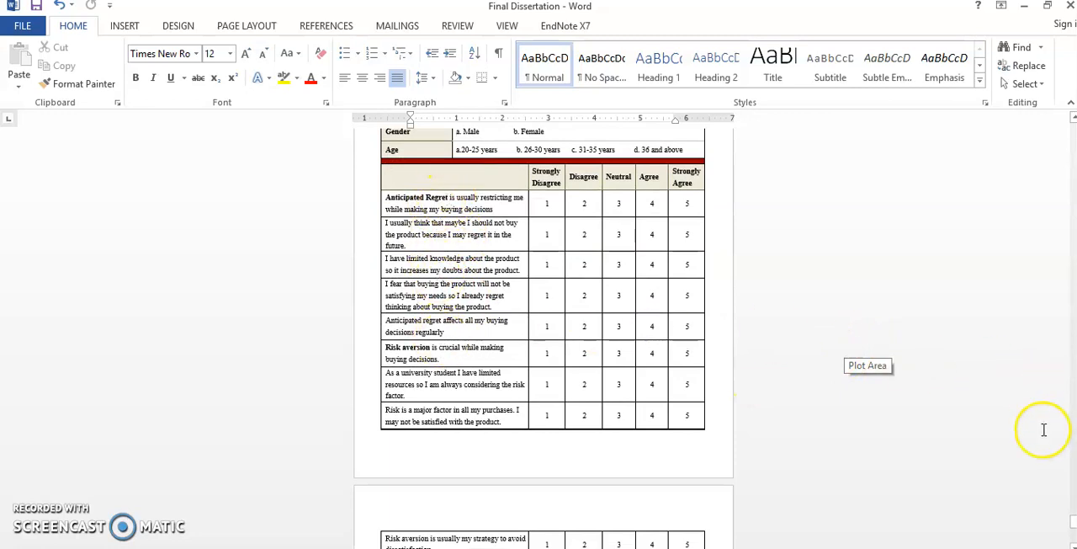
click(1071, 430)
click(1071, 430)
scroll(844, 384, up, 3)
scroll(844, 384, up, 15)
scroll(845, 373, up, 2)
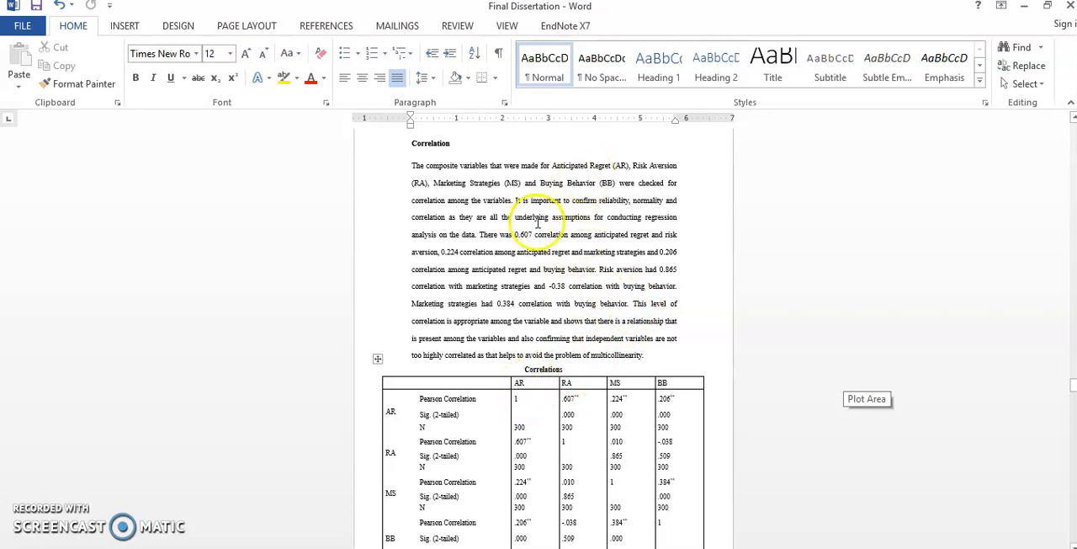
Step: Return to the SPSS data file and highlight the labels of the risk aversion items RA1 to RA5
click(172, 547)
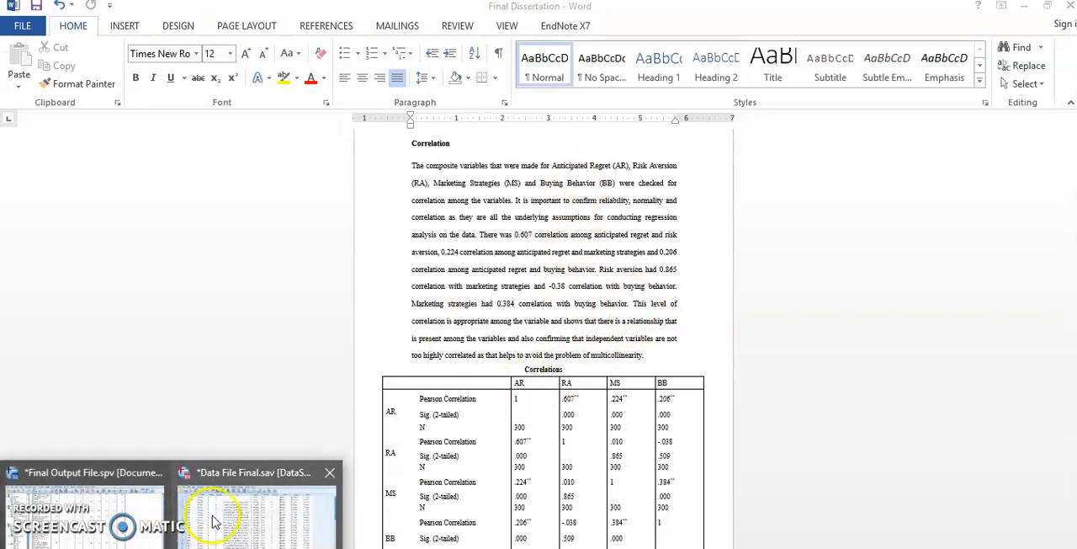
click(209, 513)
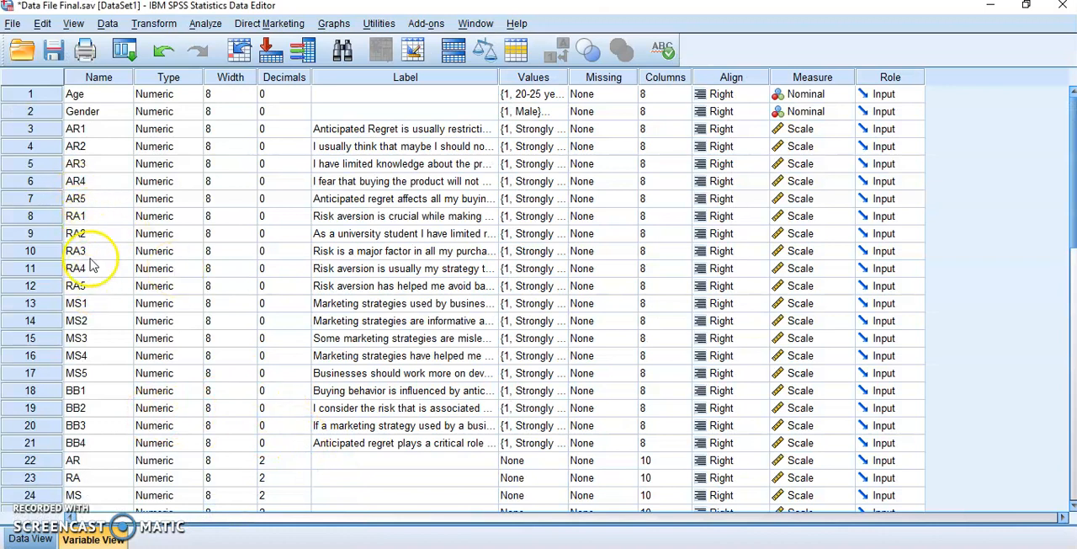
click(367, 217)
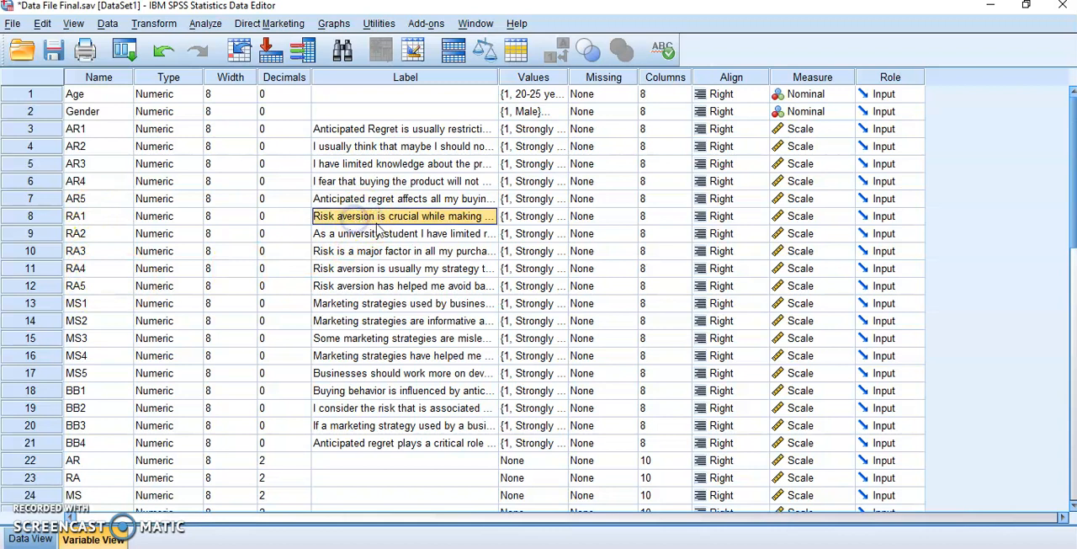
click(375, 287)
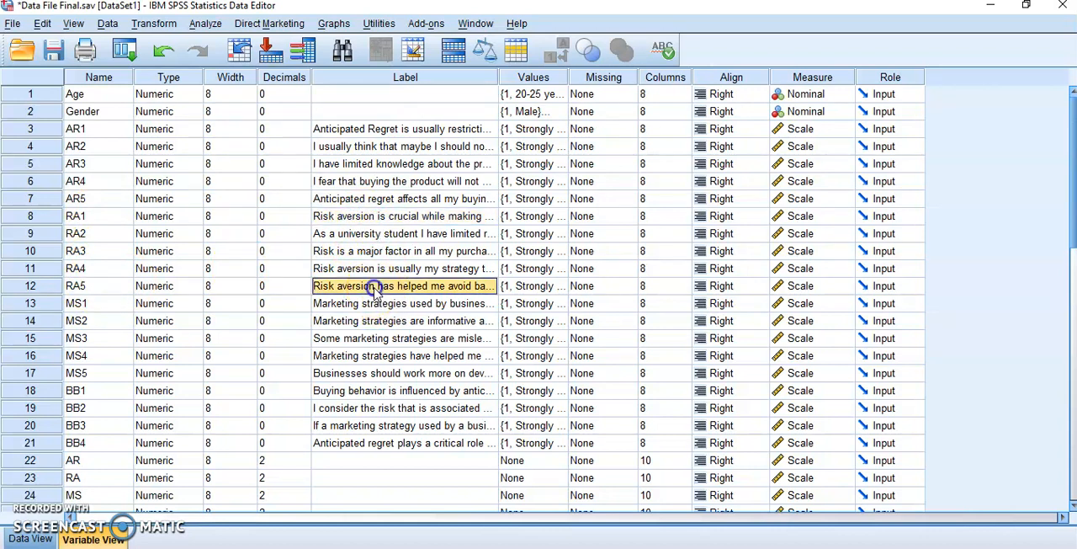
drag(374, 287, 372, 217)
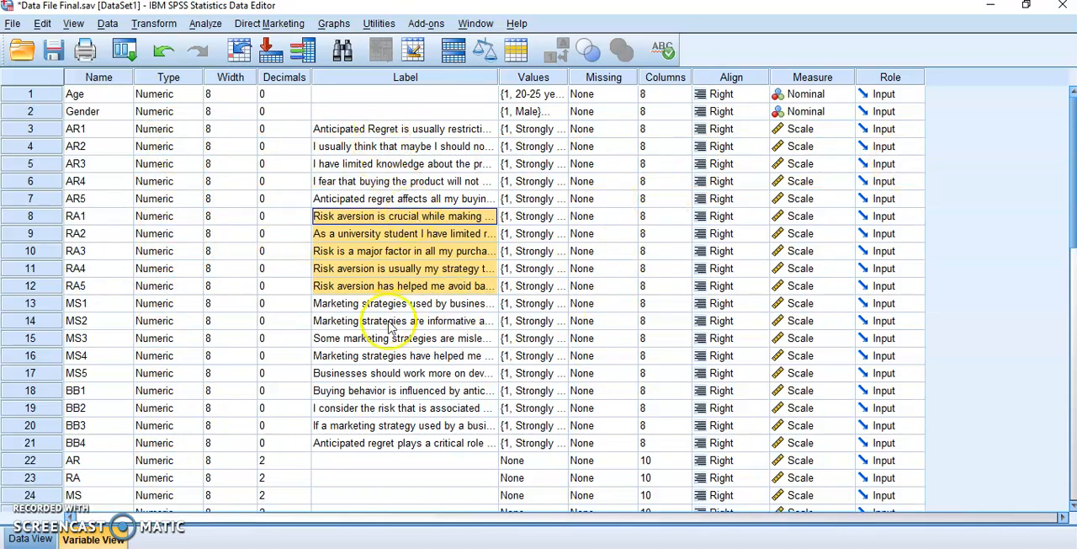
Step: Review the composite variables AR, RA, MS and BB, and highlight the item names RA1 to RA5
scroll(357, 350, down, 2)
drag(96, 355, 96, 414)
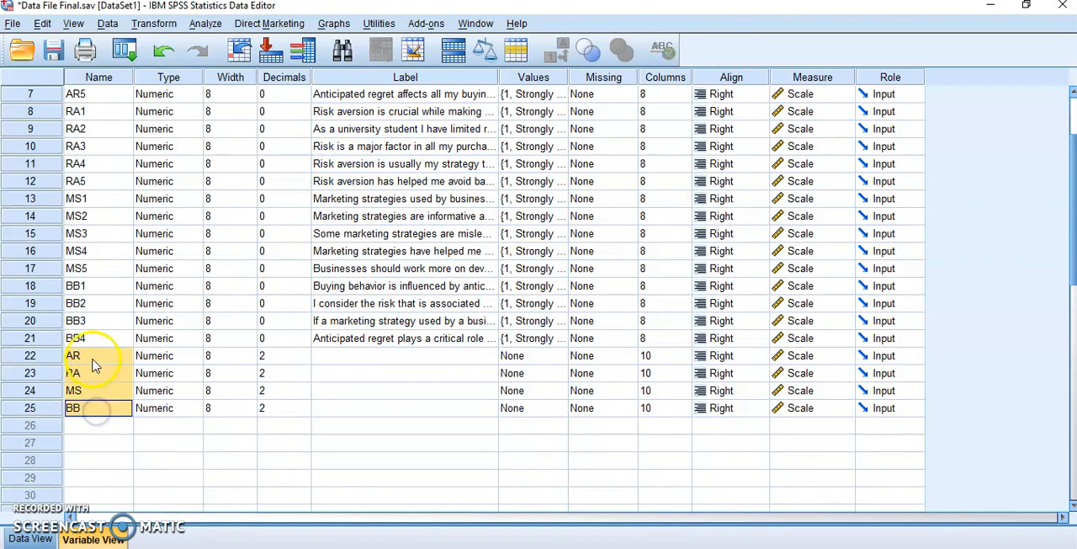
click(90, 375)
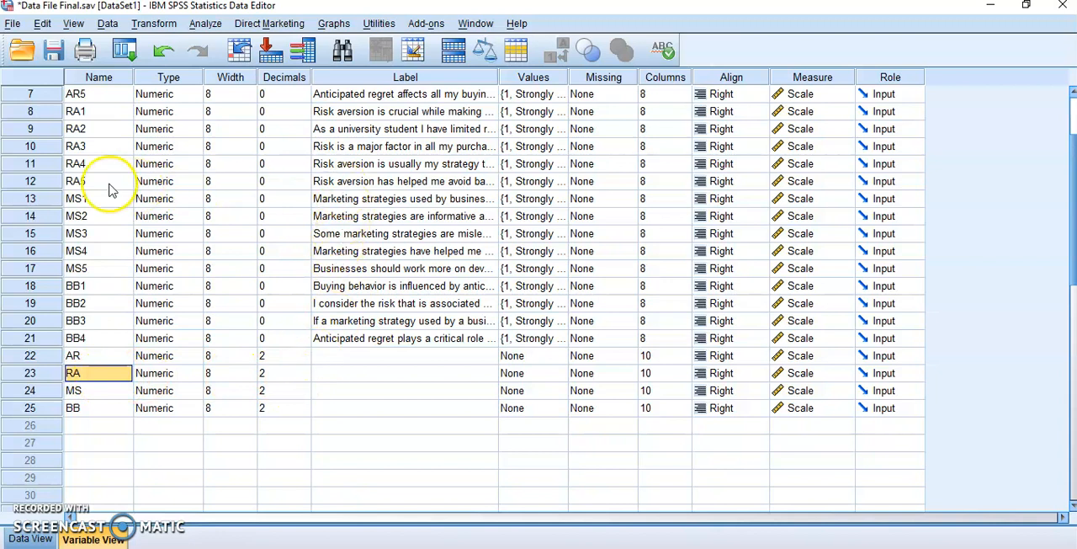
drag(93, 111, 98, 184)
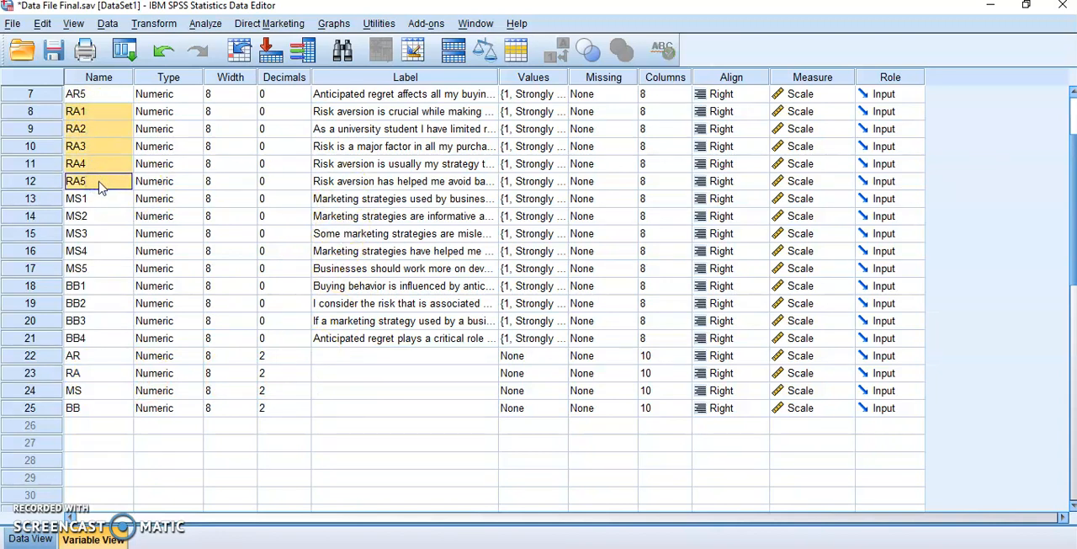
Step: Start a Compute Variable operation with RAAA as the target variable and clear the existing numeric expression
click(157, 23)
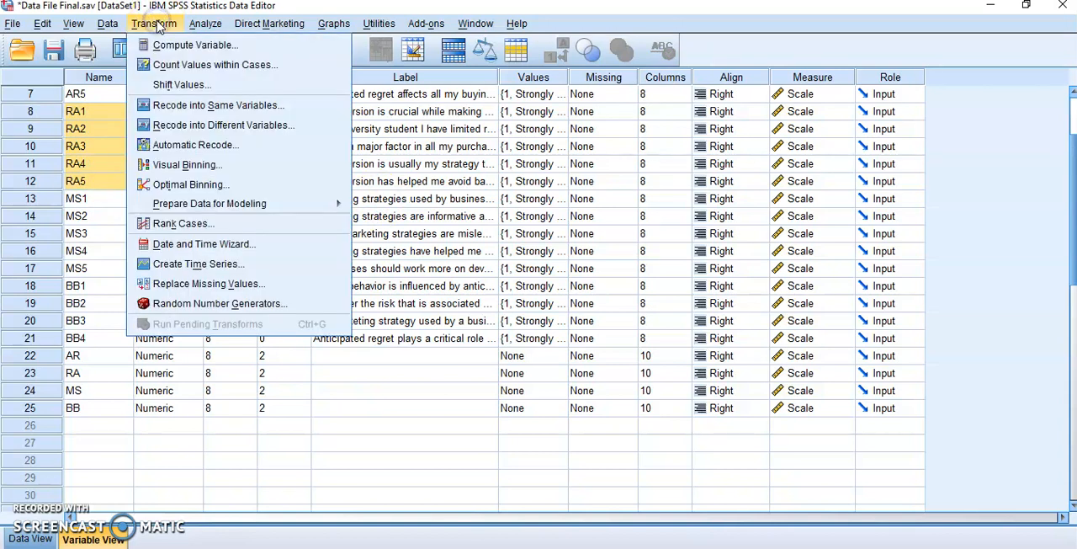
click(172, 46)
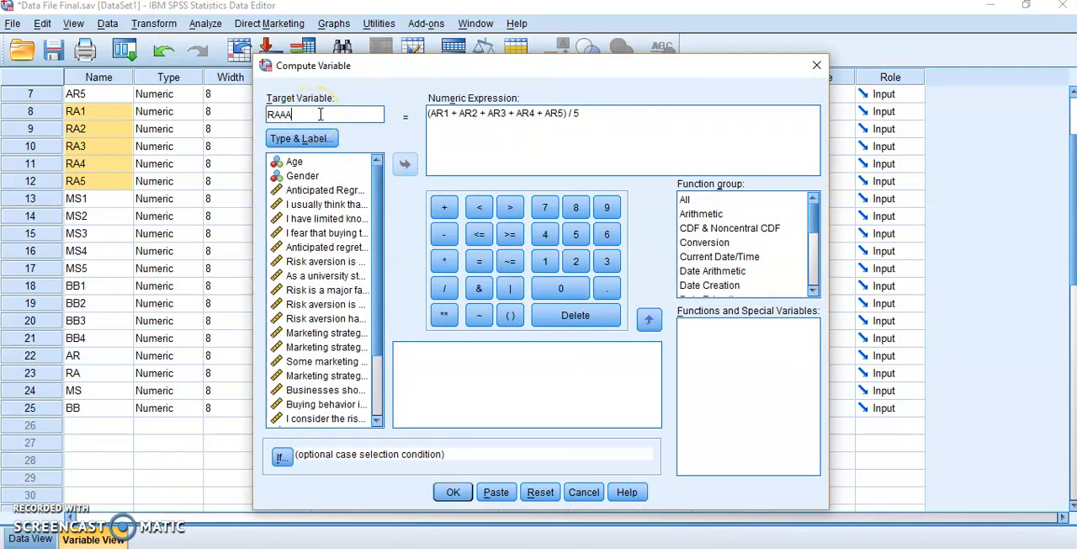
click(435, 115)
click(576, 116)
drag(577, 116, 423, 110)
key(Delete)
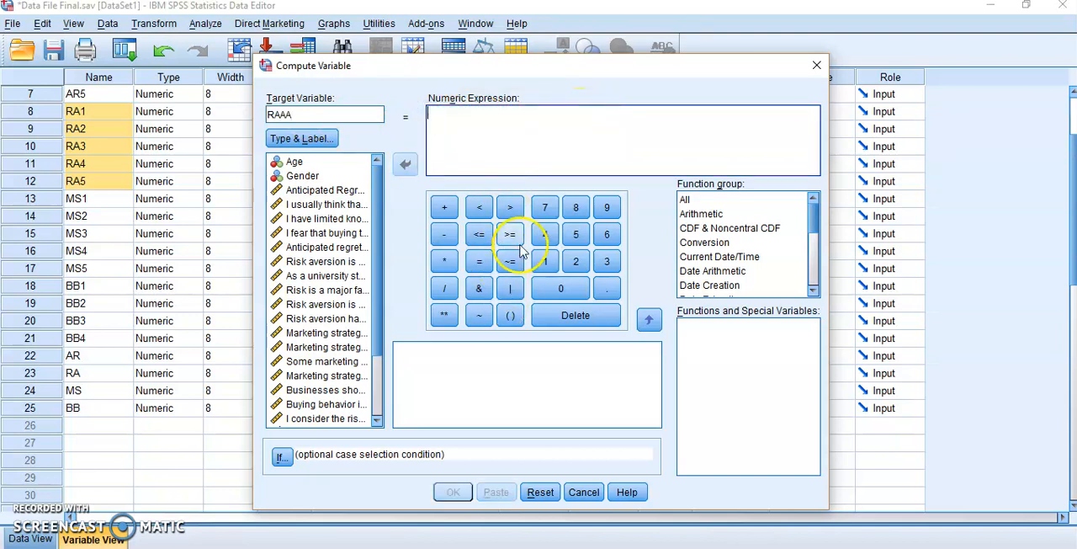
Step: Build the numeric expression (RA1 + RA2 + RA3 + RA4 + RA5) in parentheses from the five risk aversion items
click(513, 321)
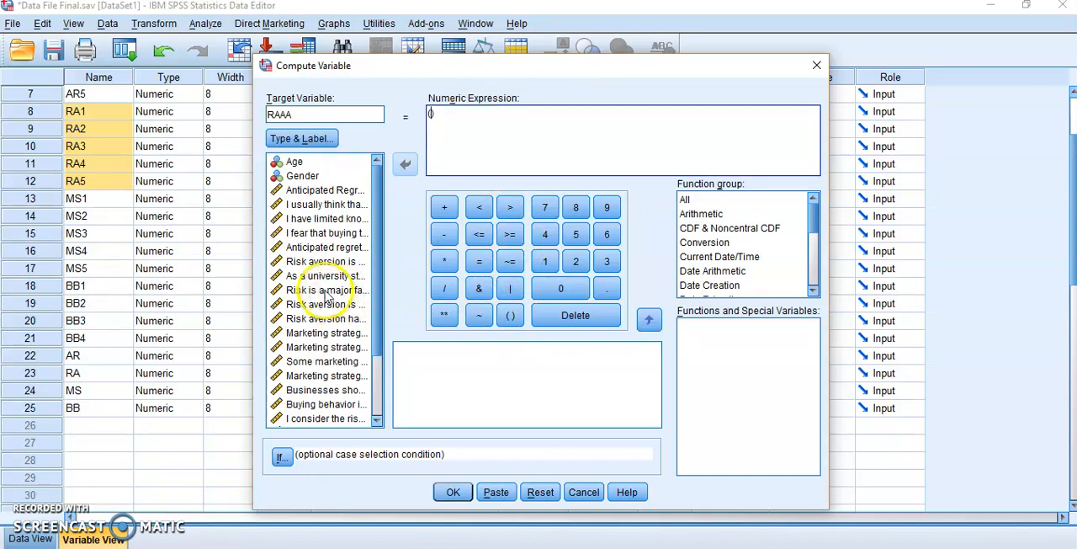
click(324, 263)
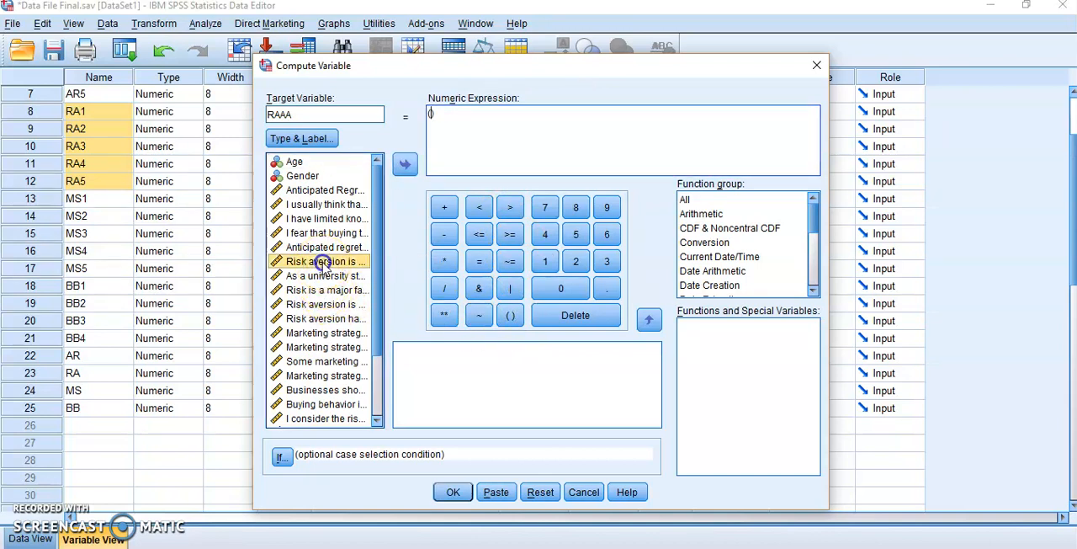
click(403, 165)
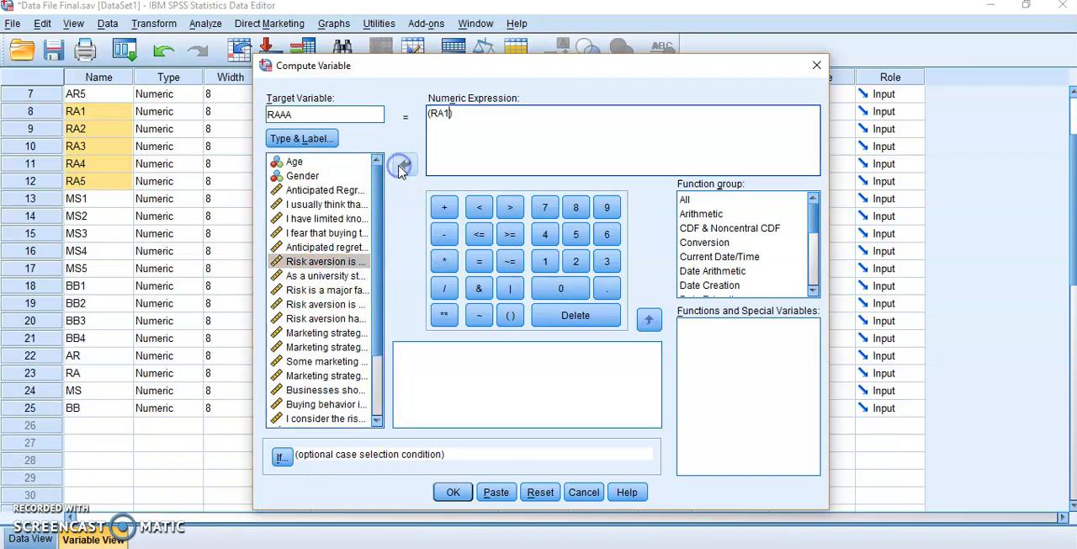
click(444, 208)
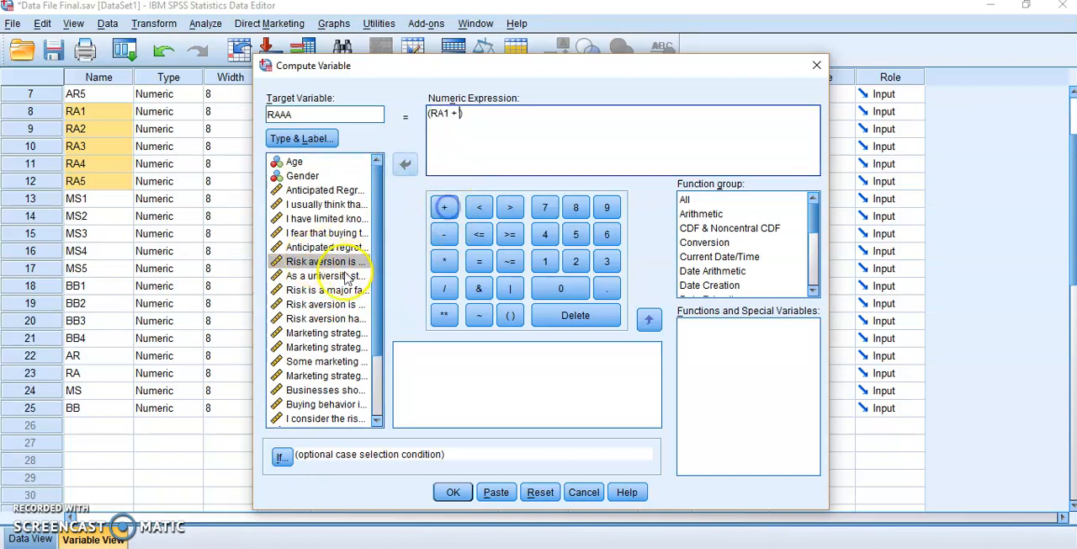
click(332, 278)
click(405, 165)
click(444, 208)
click(333, 290)
click(405, 165)
click(445, 208)
click(332, 305)
click(405, 165)
click(444, 207)
click(332, 319)
click(405, 165)
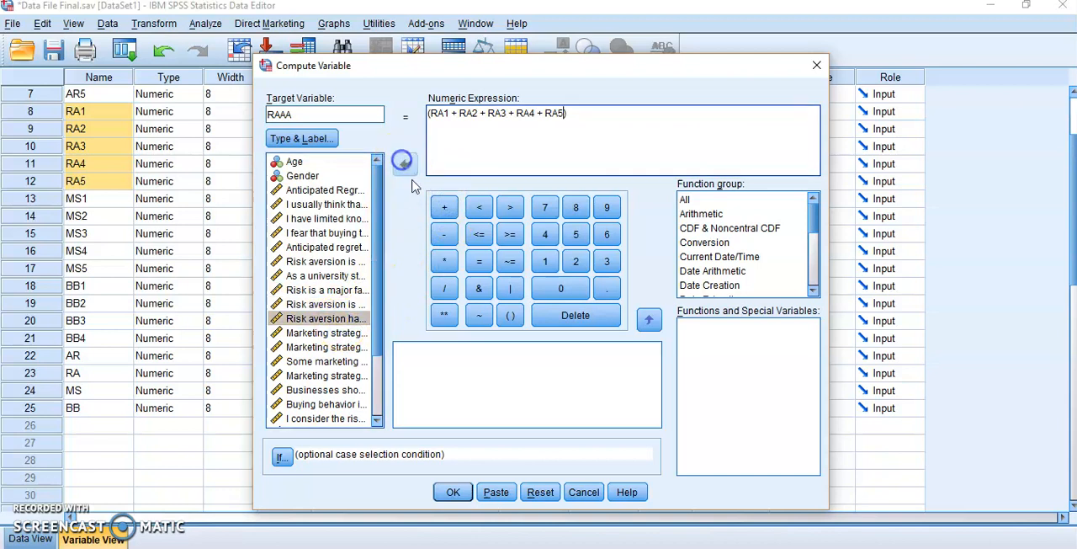
Step: Divide the parenthesised sum by 5 and run the computation of RAAA
click(585, 118)
click(444, 288)
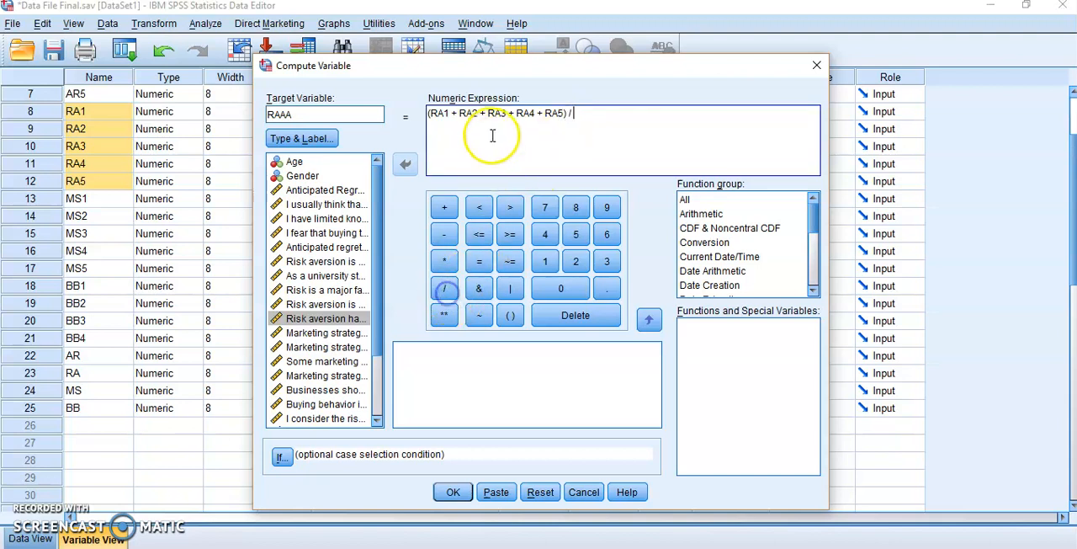
click(577, 236)
click(452, 491)
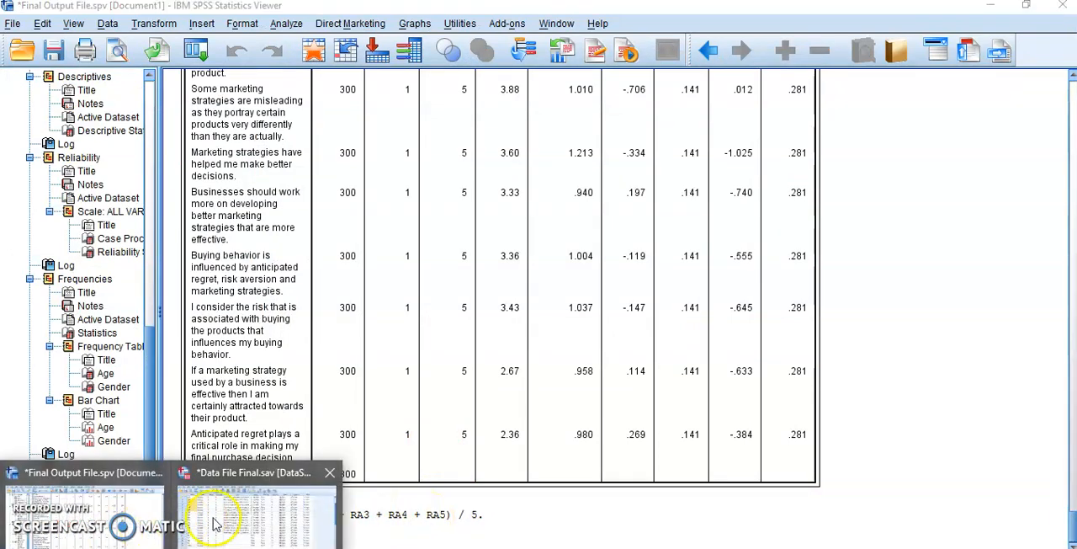
Step: Return to the data file and check the RAAA variable alongside the composite variables AR, RA, MS and BB
click(221, 517)
click(98, 427)
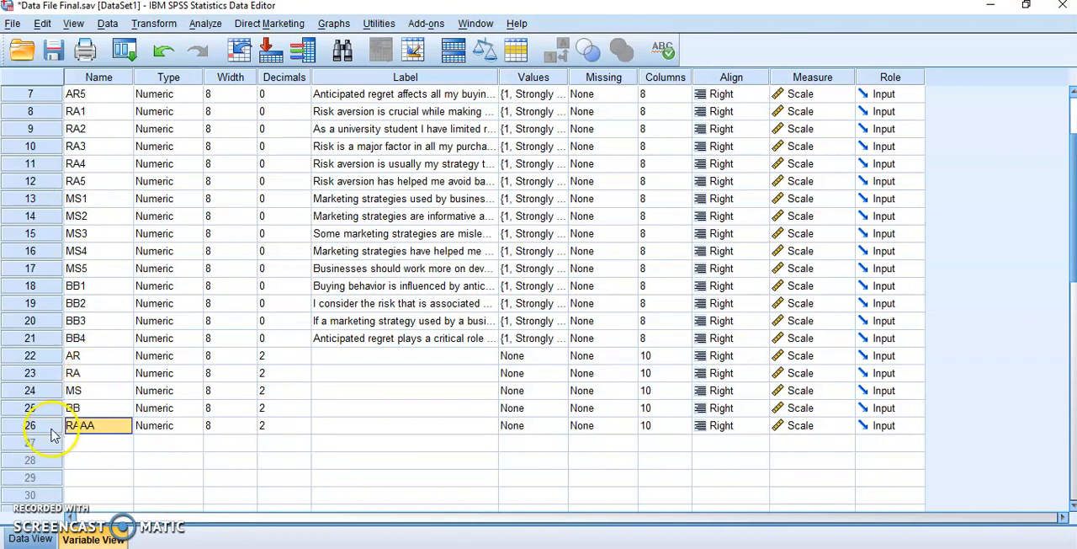
drag(74, 356, 84, 397)
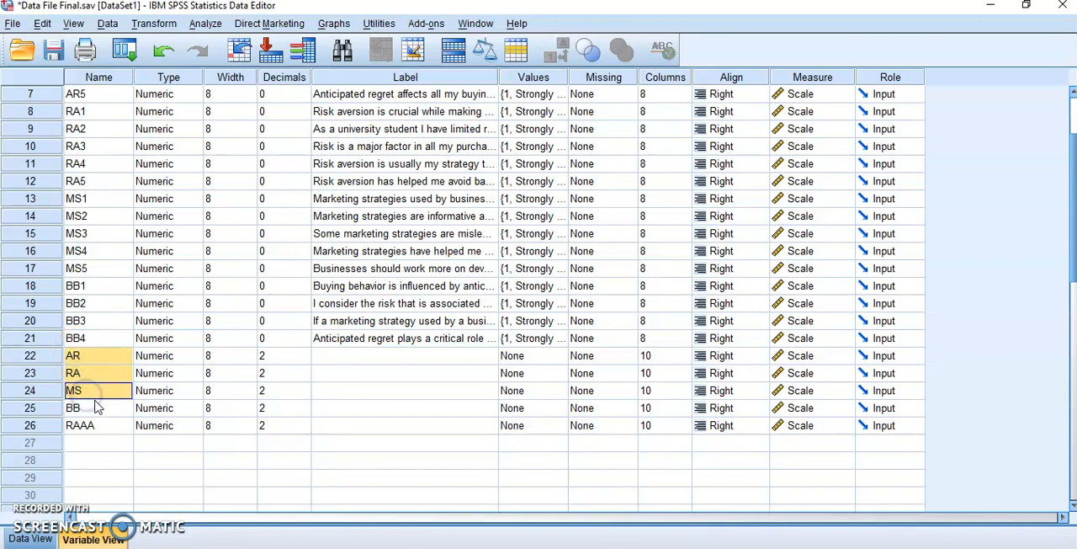
click(101, 409)
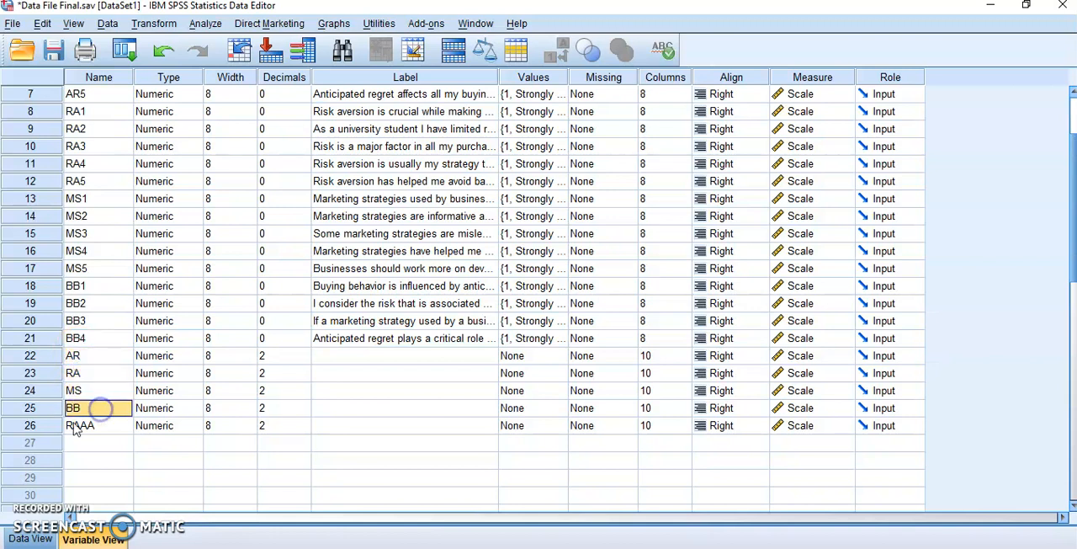
Step: Delete the RAAA variable from row 26 of the variable list
right_click(31, 425)
click(74, 475)
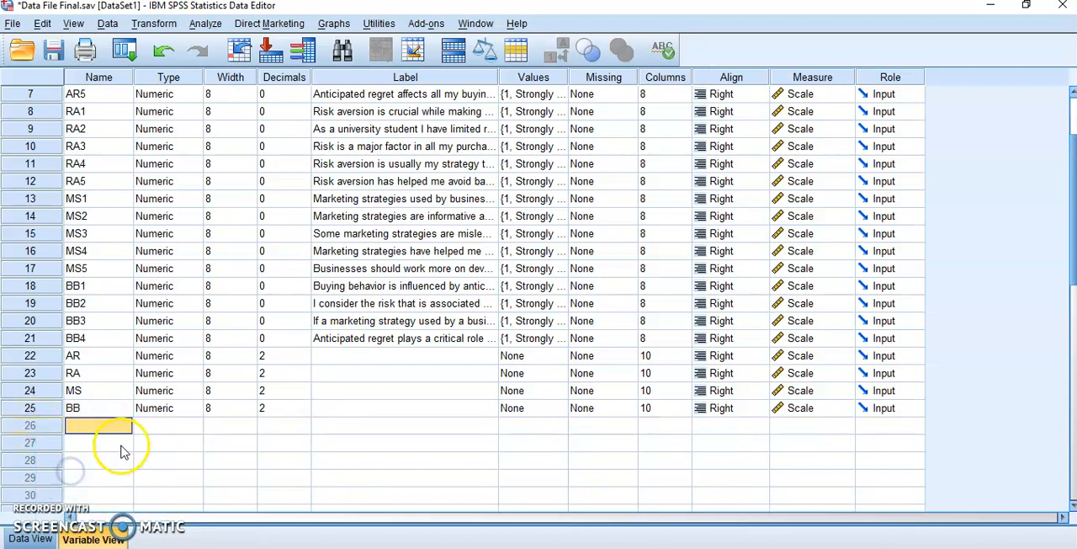
click(180, 445)
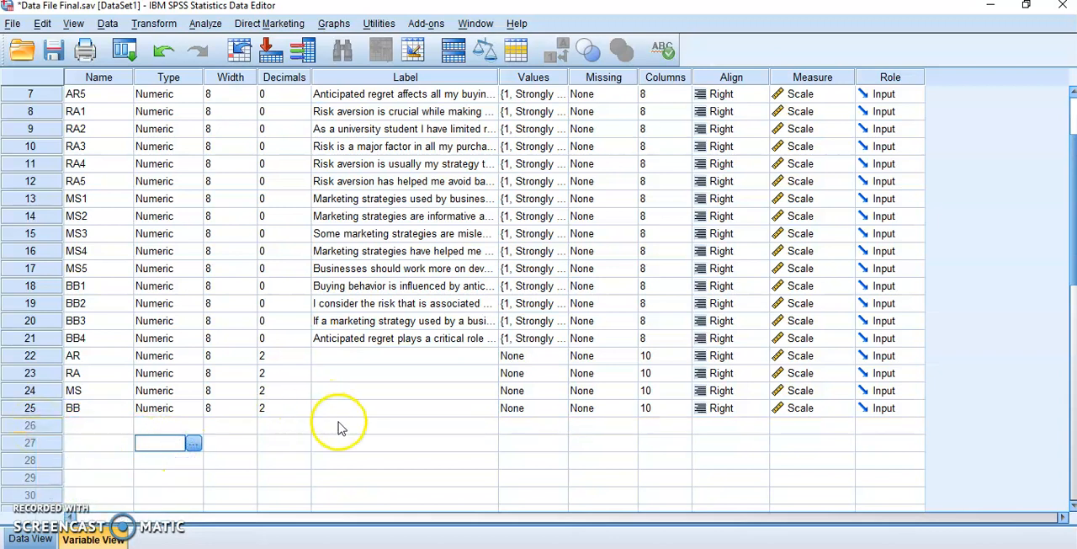
Step: Run a bivariate correlation on AR, RA, MS and BB with the Pearson coefficient, two-tailed significance and significant correlations flagged
drag(73, 357, 99, 406)
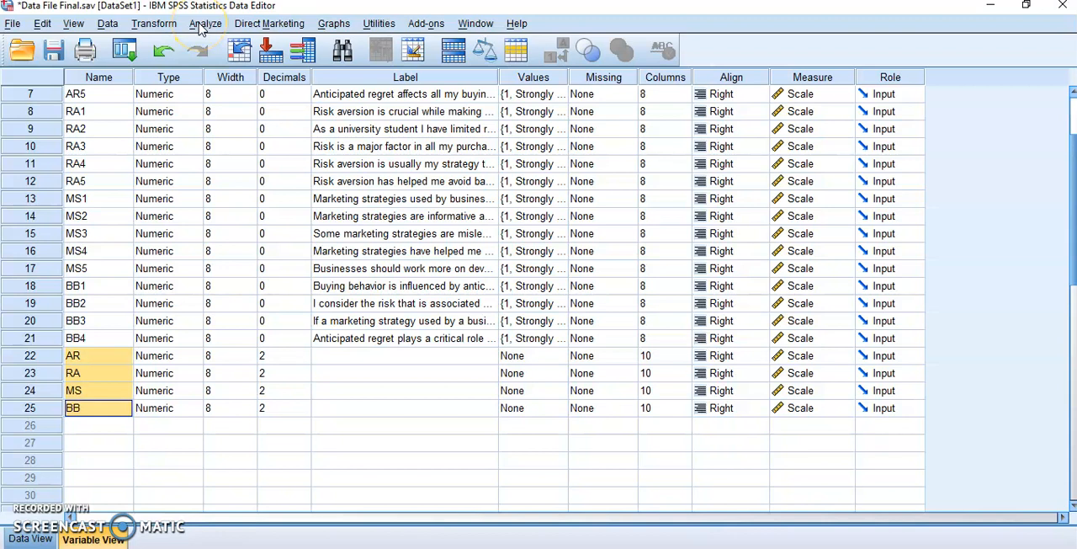
click(202, 26)
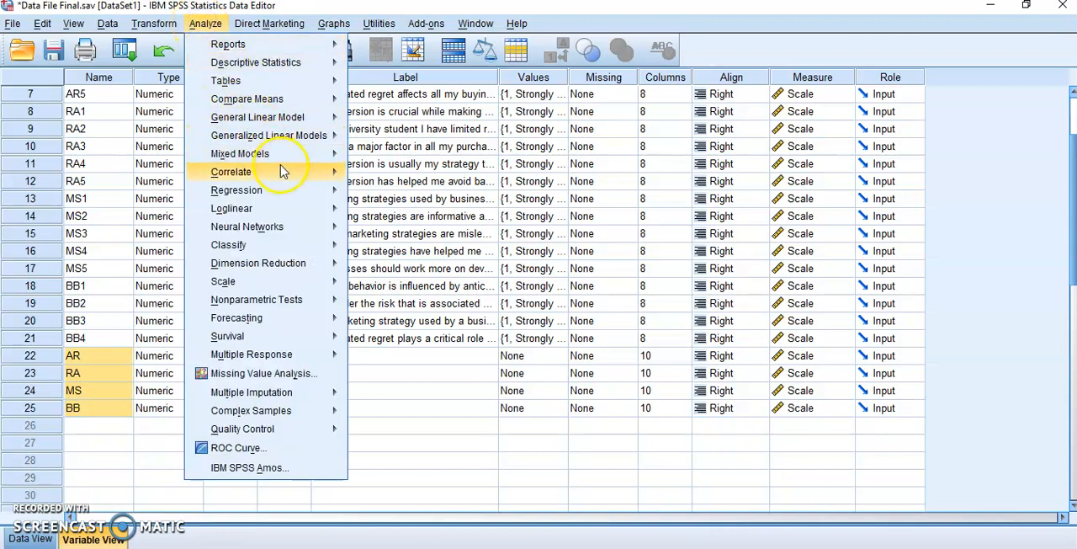
mouse_move(284, 173)
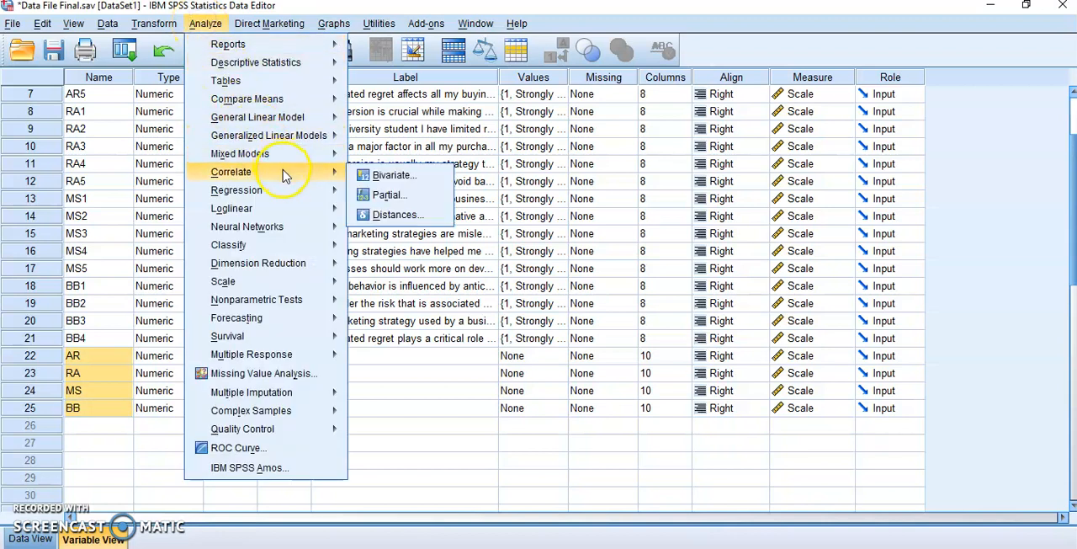
click(405, 178)
mouse_move(484, 193)
mouse_down()
mouse_move(484, 231)
mouse_move(484, 195)
mouse_up()
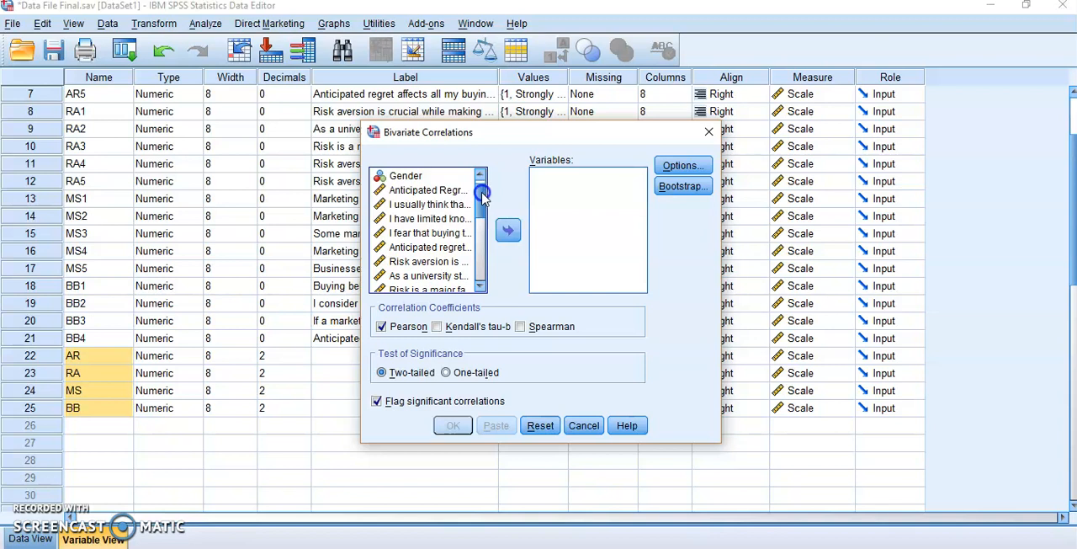
scroll(468, 267, down, 4)
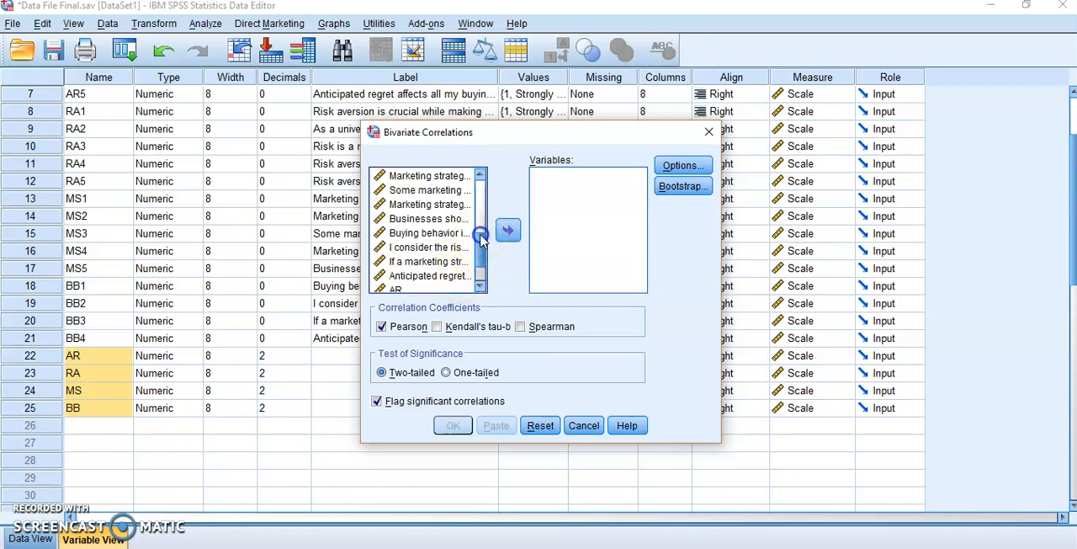
scroll(472, 252, down, 1)
click(431, 242)
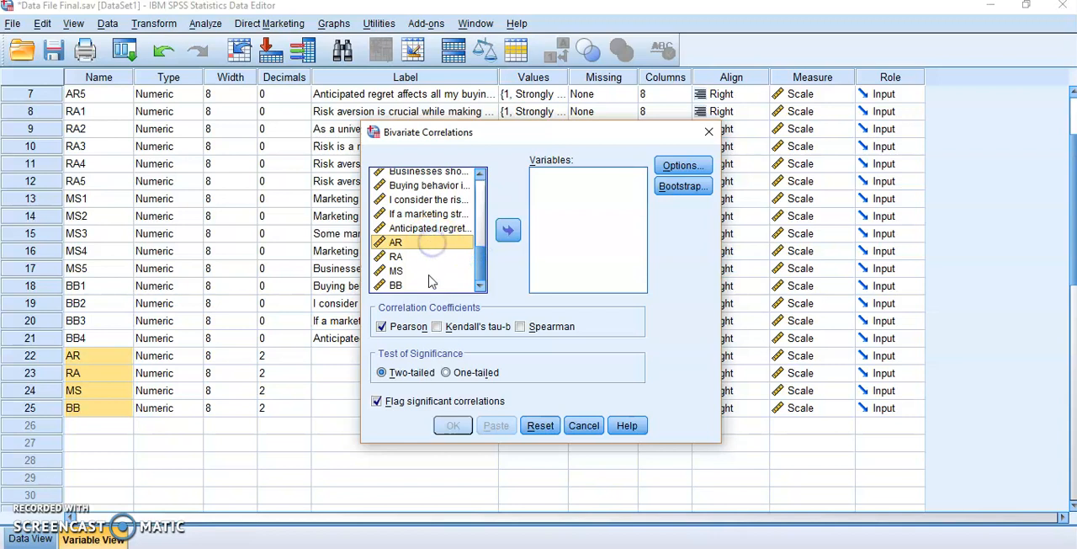
shift+click(426, 286)
click(510, 234)
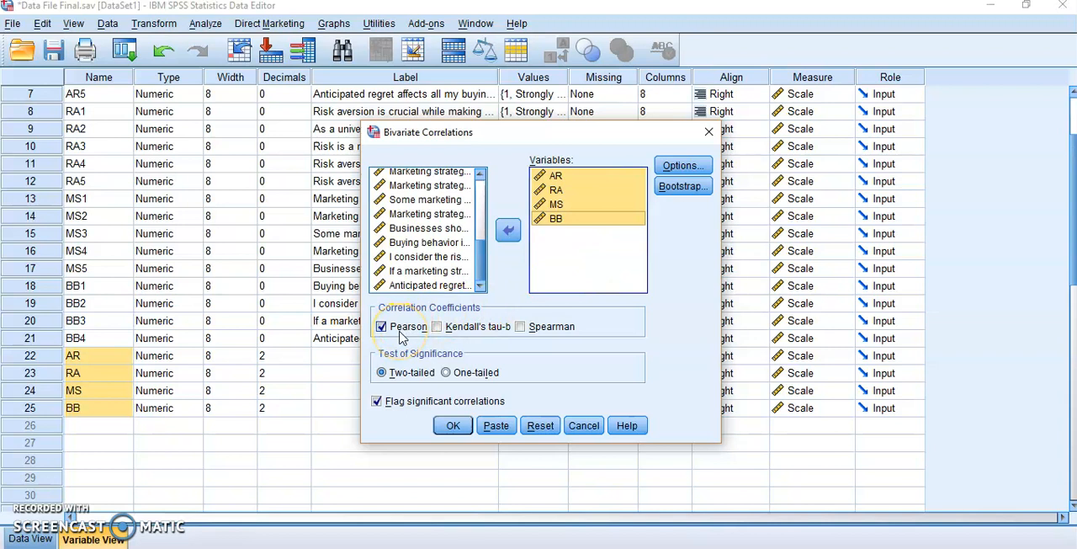
click(452, 426)
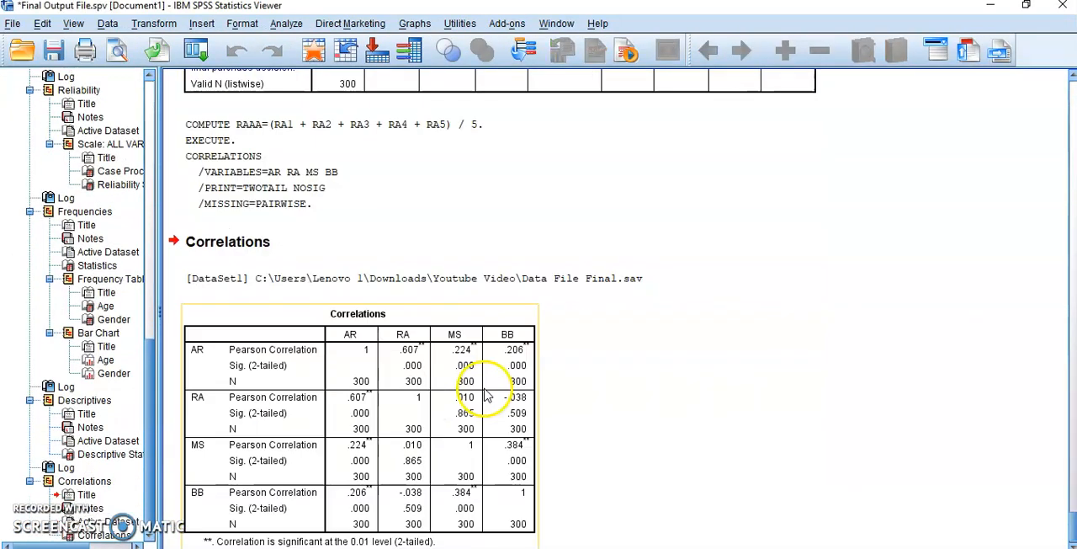
Step: Examine the Correlations output table for the coefficients and significance values between AR, RA, MS and BB
scroll(642, 367, down, 1)
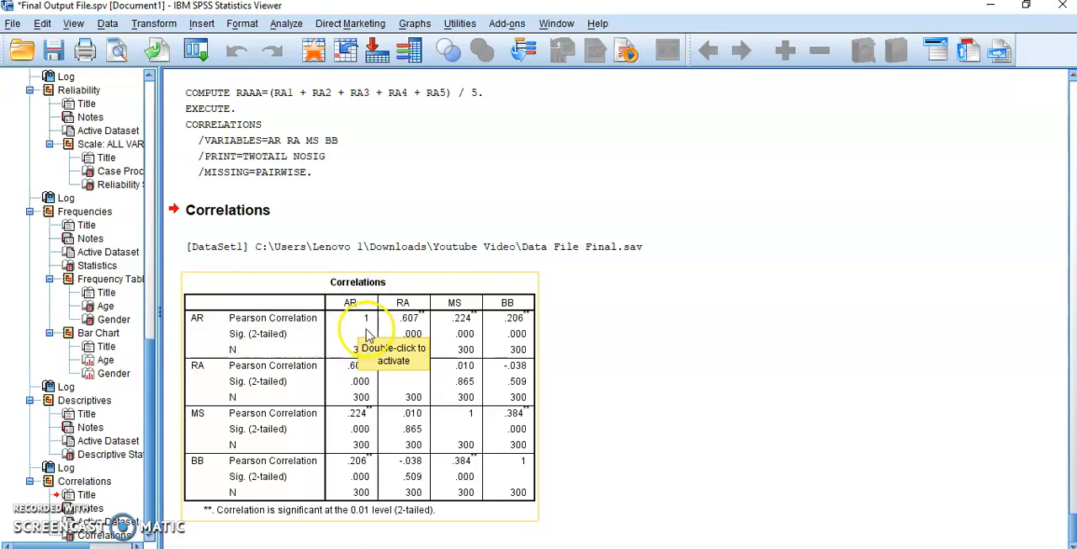
click(468, 427)
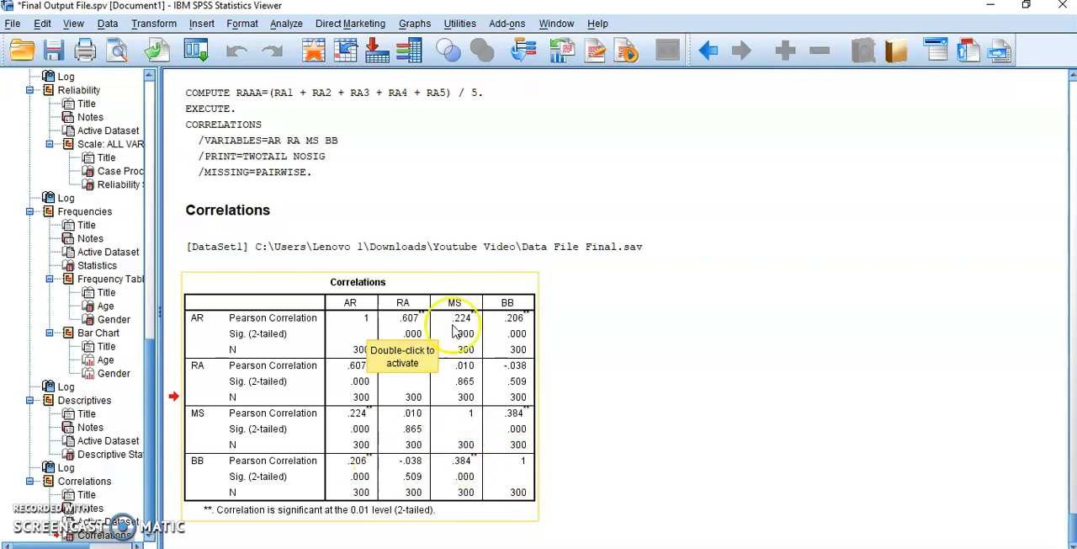
click(418, 318)
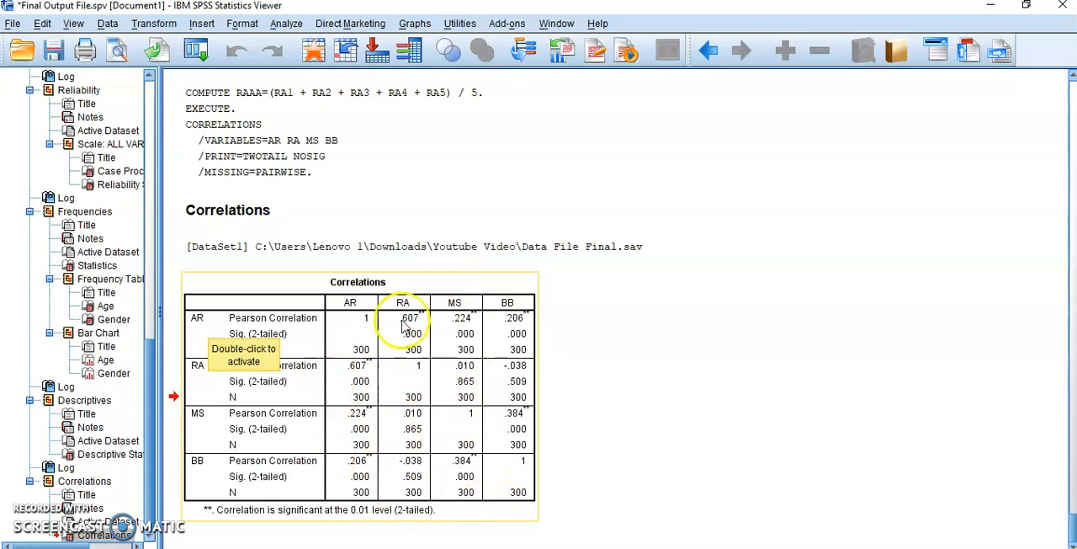
click(516, 412)
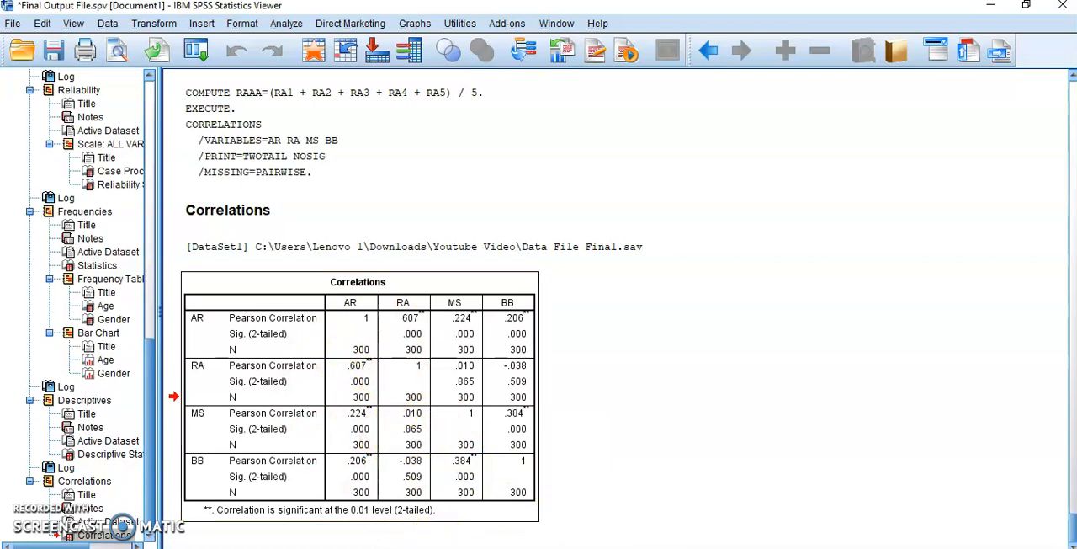
Step: Switch to the Final Dissertation document in Word and review the correlation write-up and its Correlations table
click(439, 547)
scroll(610, 440, down, 1)
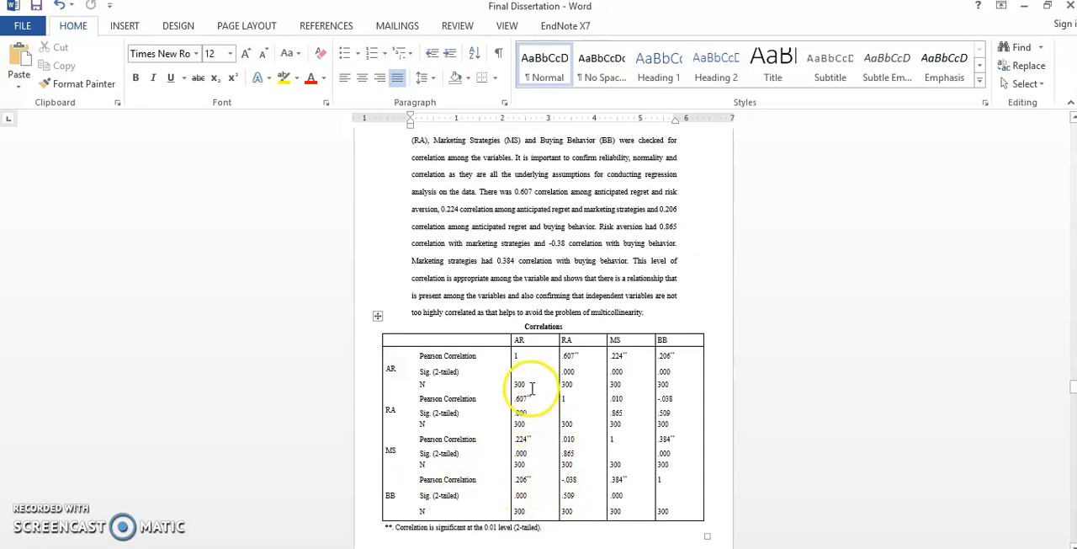
drag(528, 427, 510, 426)
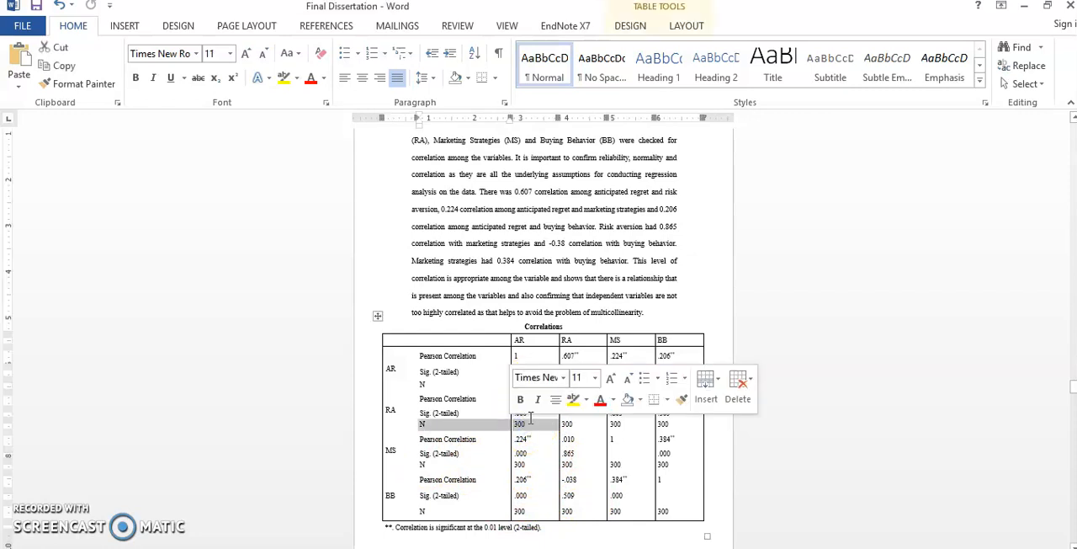
click(531, 416)
drag(501, 415, 540, 419)
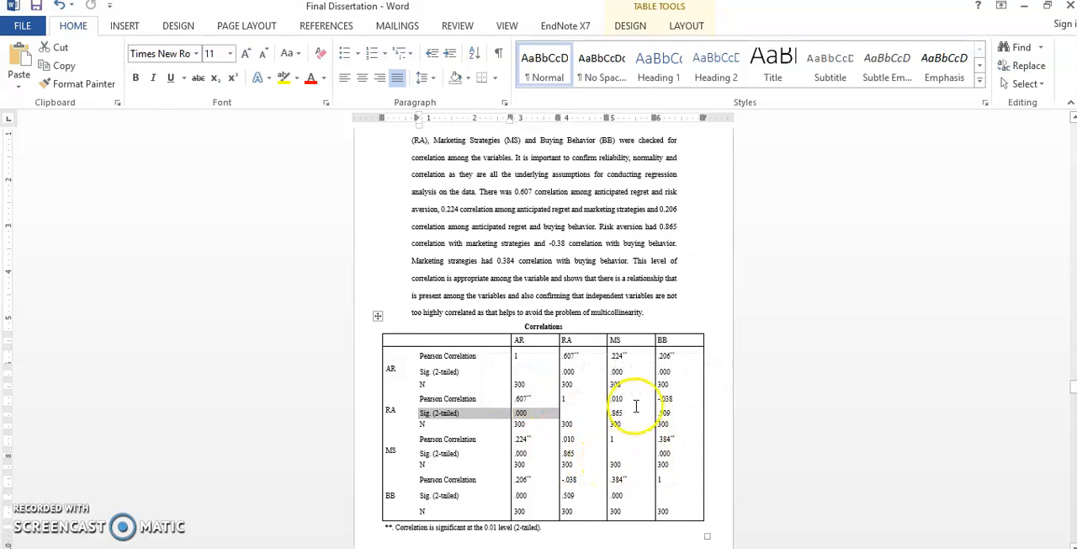
click(570, 496)
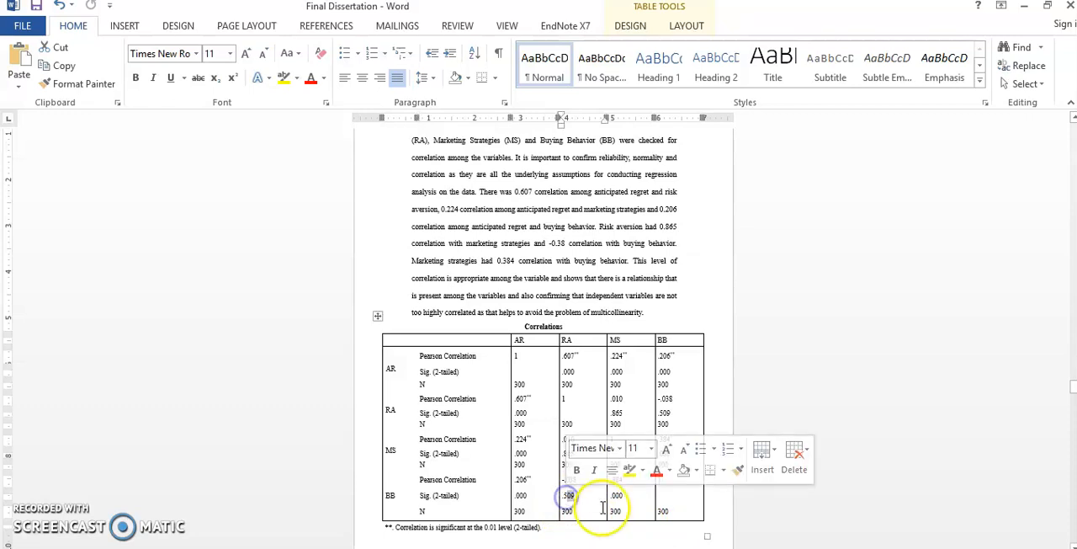
click(597, 515)
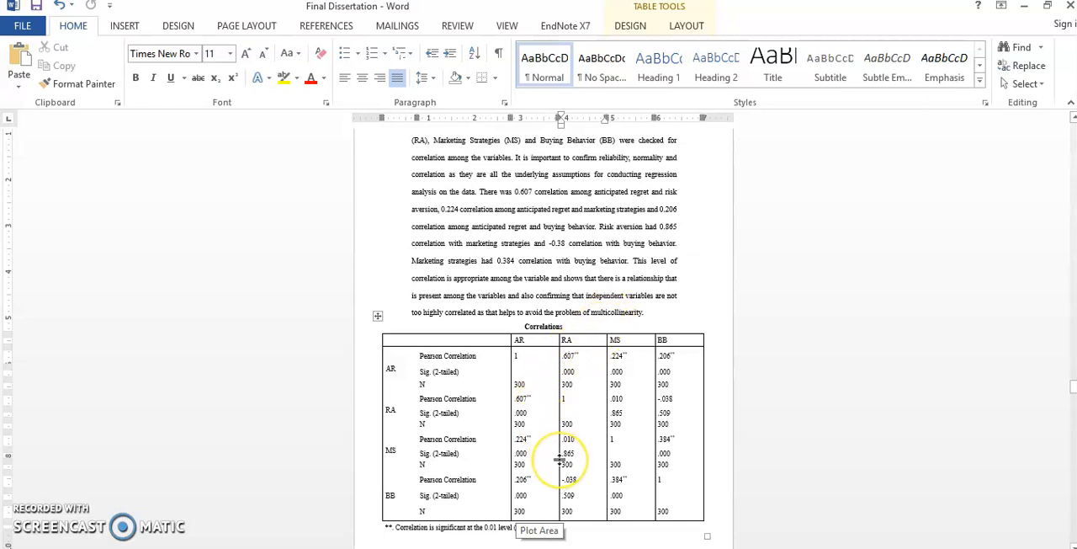
scroll(558, 463, down, 1)
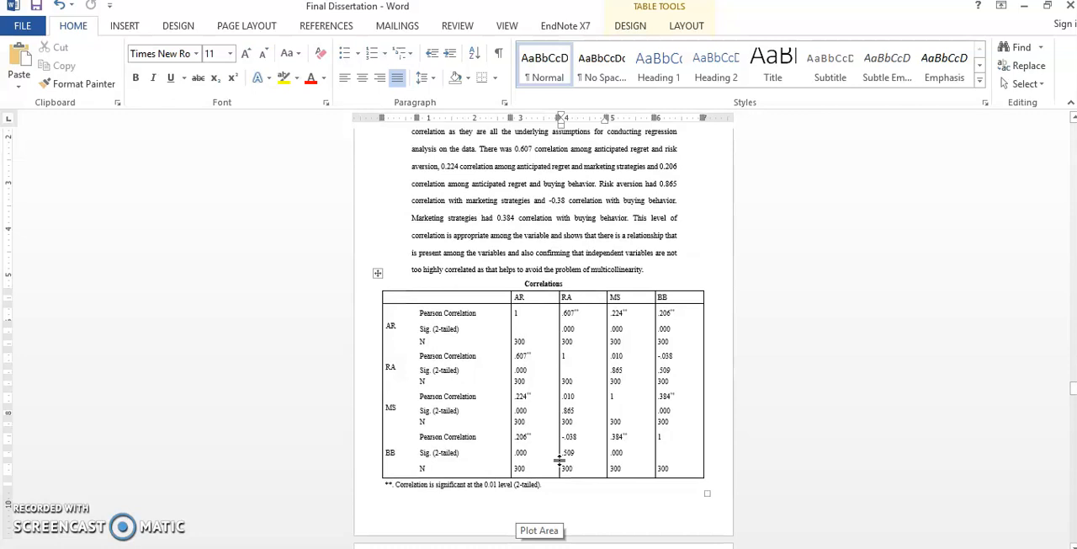
scroll(558, 458, down, 3)
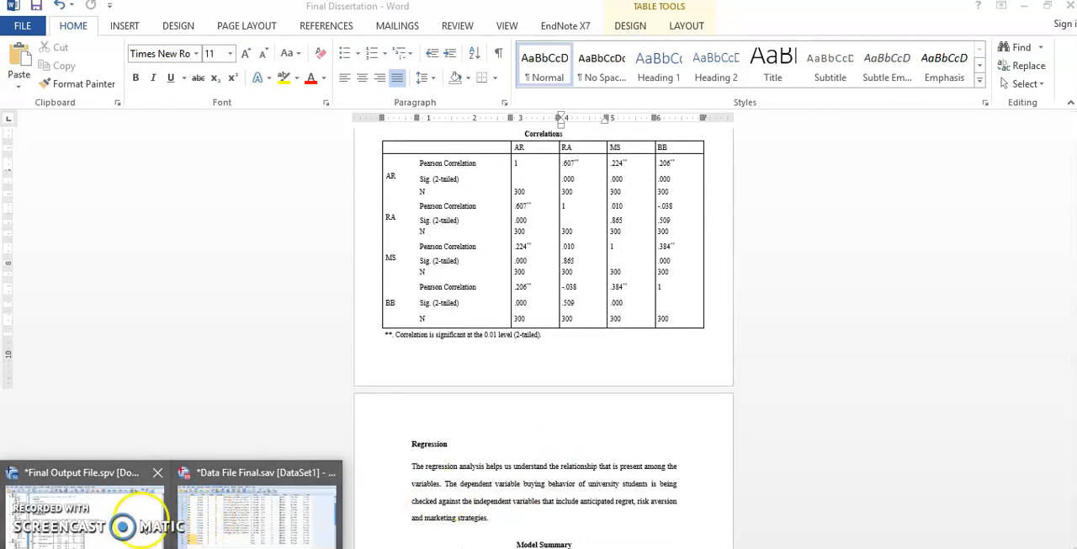
Step: Switch back to the SPSS data file and start a linear regression with BB as the dependent variable
click(249, 520)
click(205, 24)
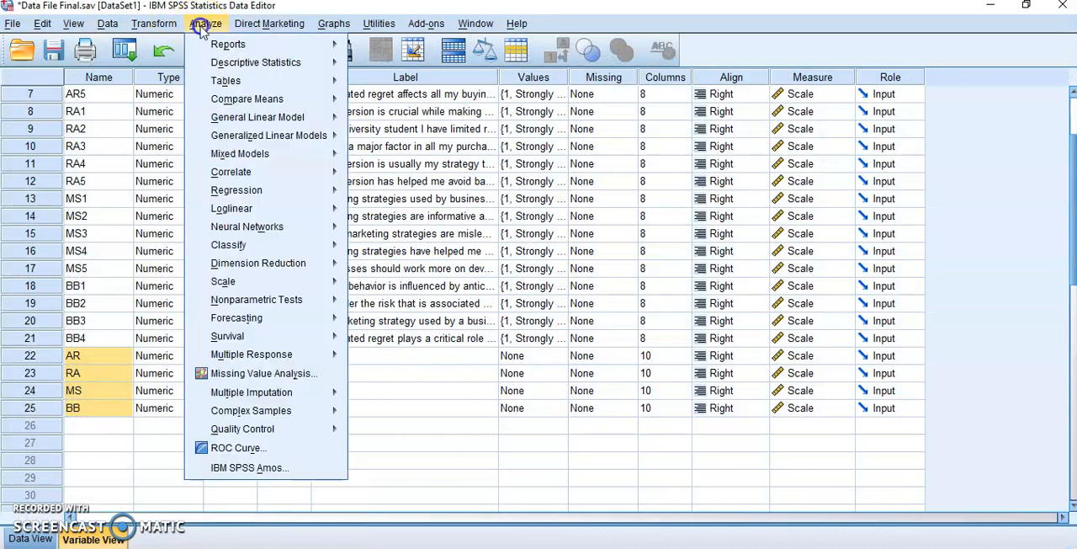
click(272, 192)
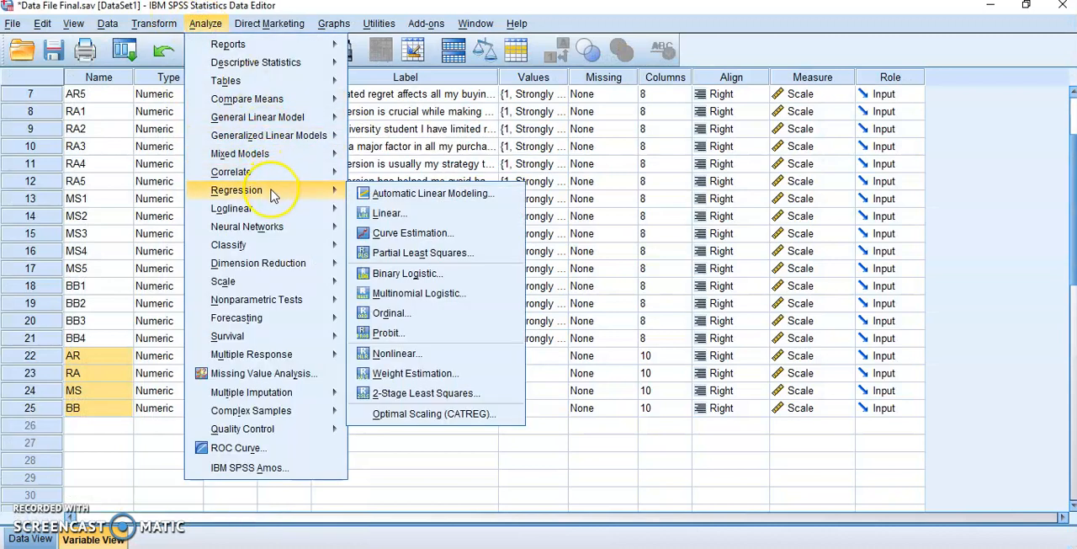
click(446, 211)
drag(458, 283, 464, 351)
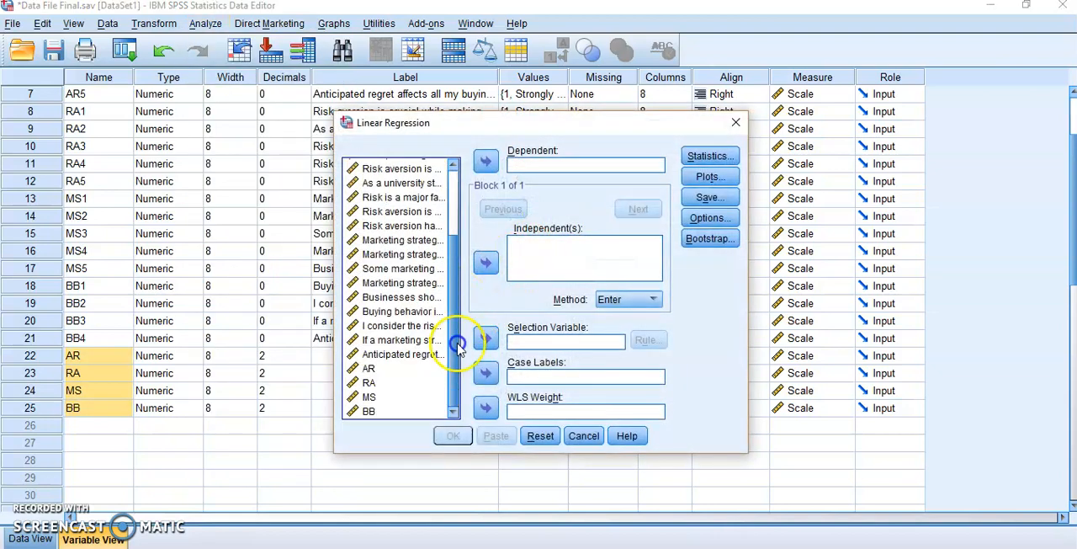
click(377, 412)
click(485, 161)
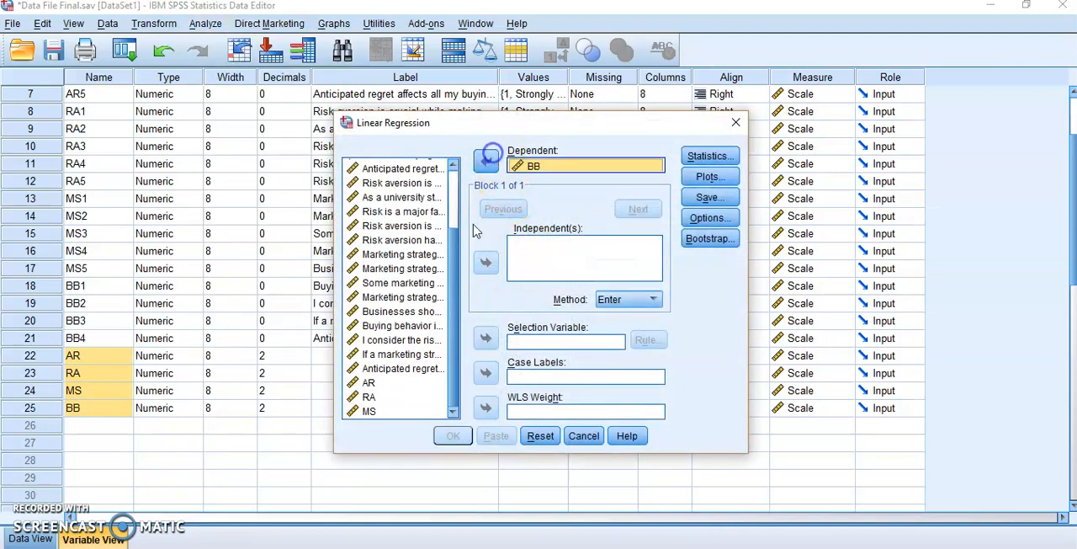
Step: Add AR, RA and MS as independent variables, keep the Estimates and Model fit statistics, and run the regression with the Enter method
click(373, 387)
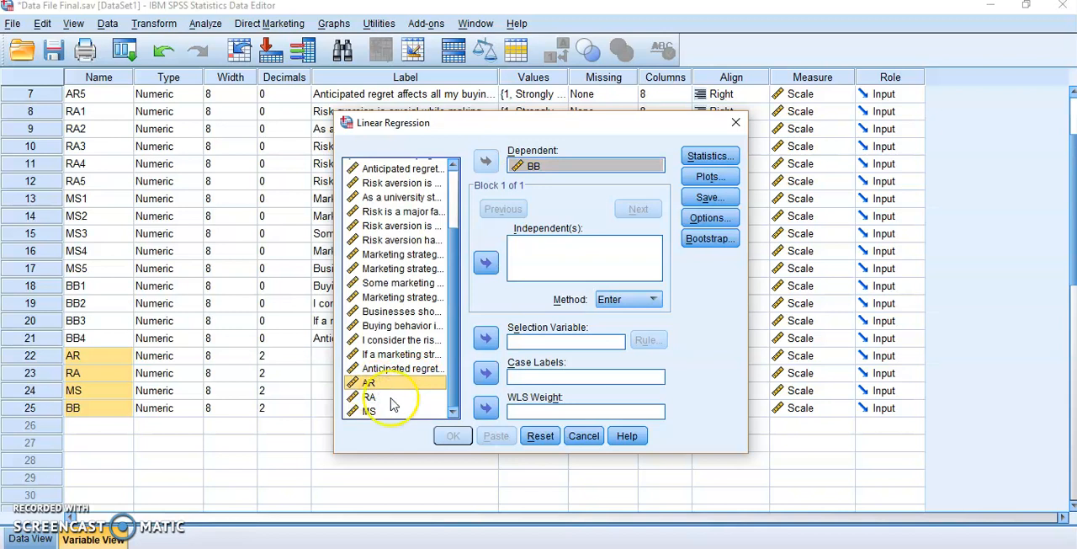
shift+click(387, 410)
click(485, 264)
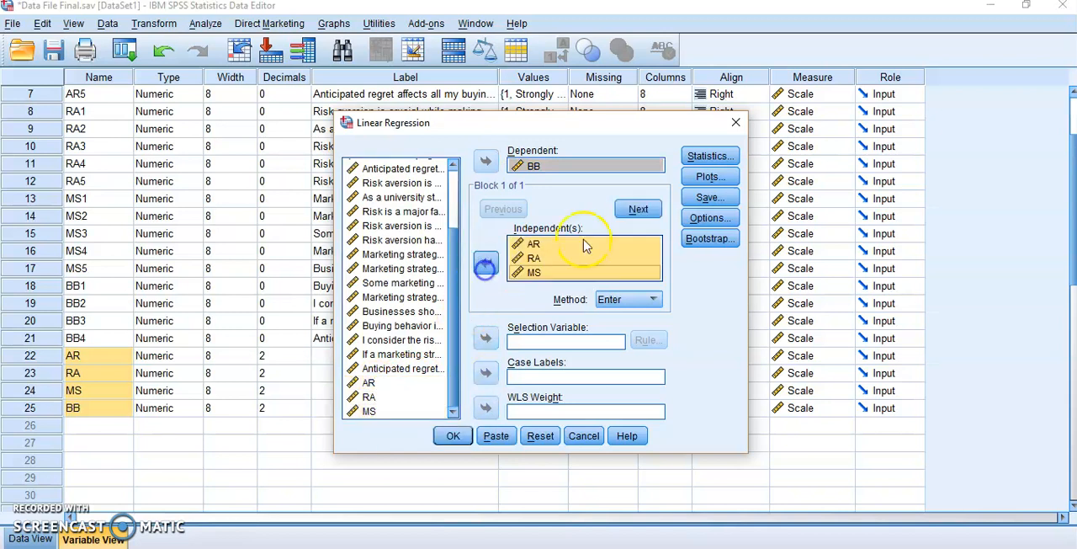
click(707, 155)
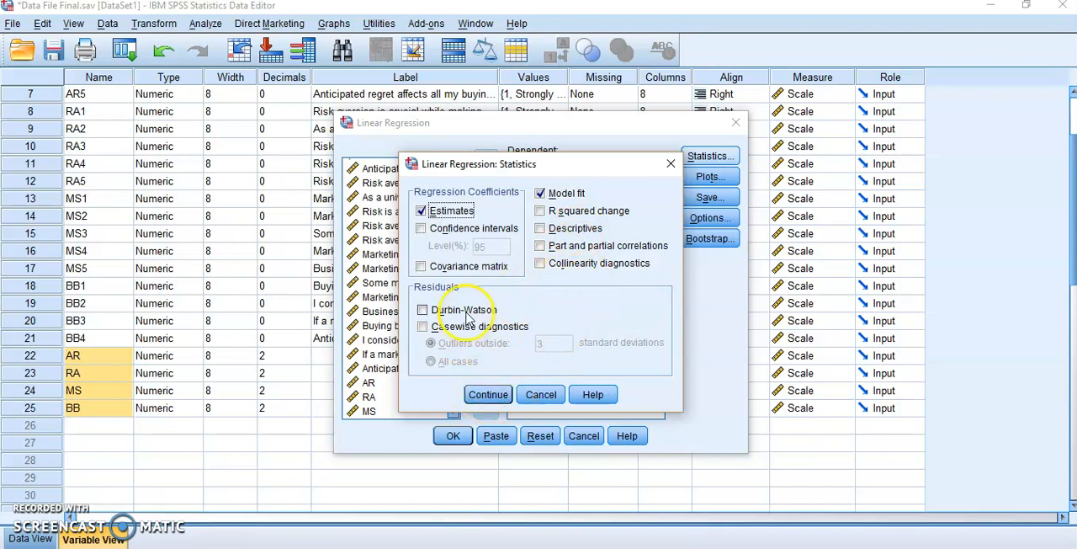
click(488, 395)
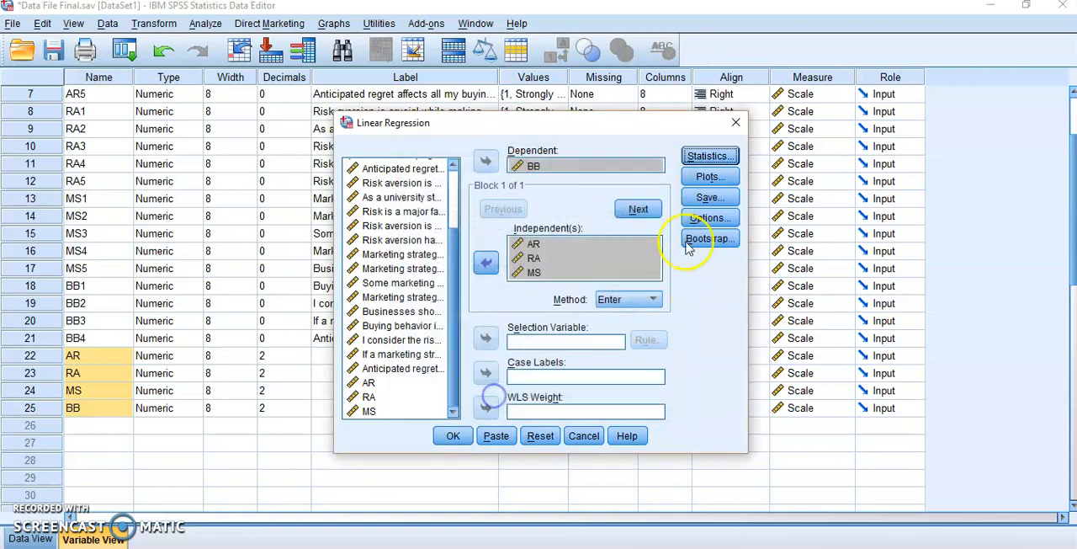
click(453, 435)
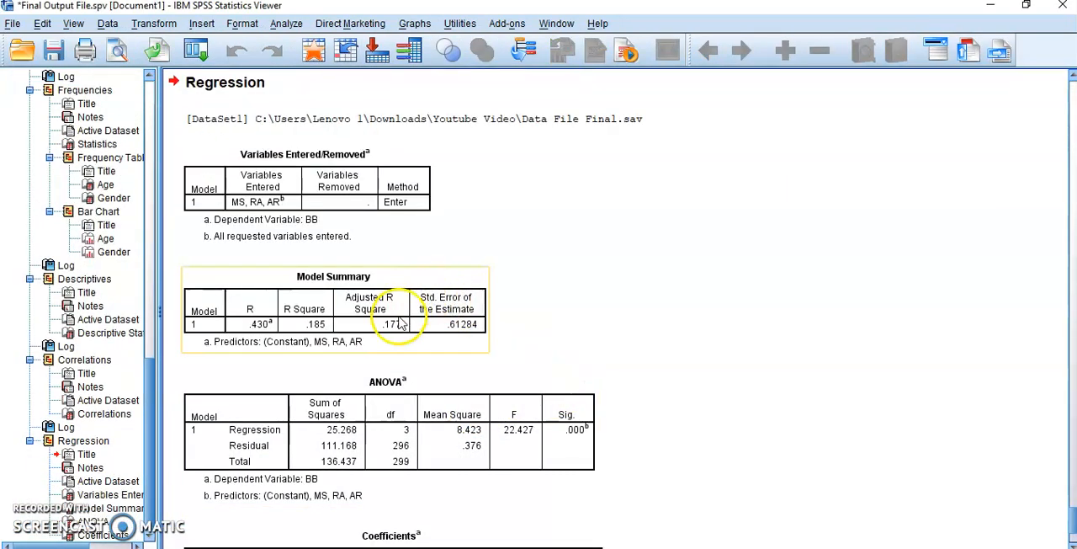
Step: Examine the Model Summary, ANOVA and Coefficients tables in the regression output
click(425, 325)
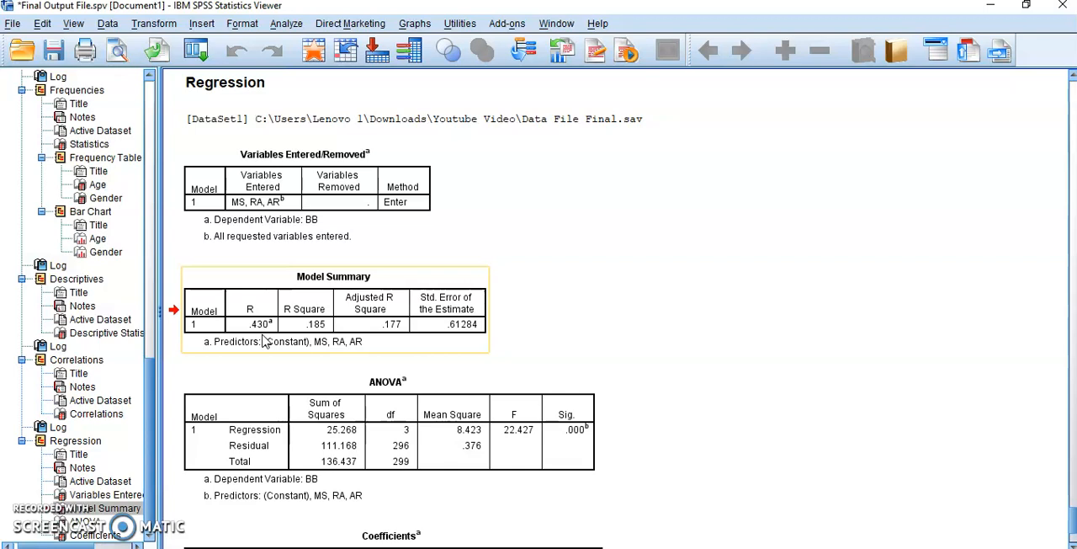
scroll(526, 412, down, 1)
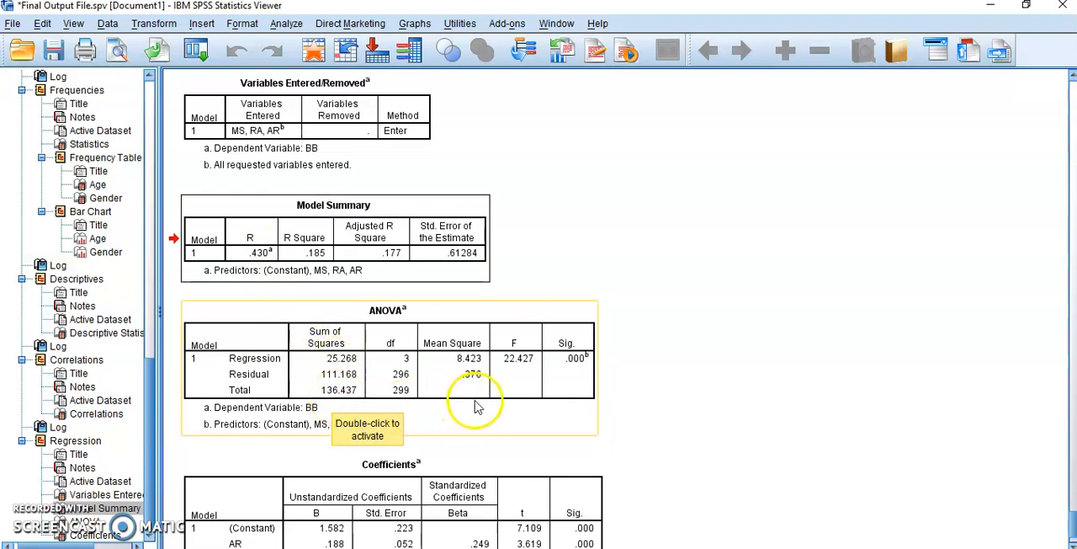
scroll(478, 405, down, 2)
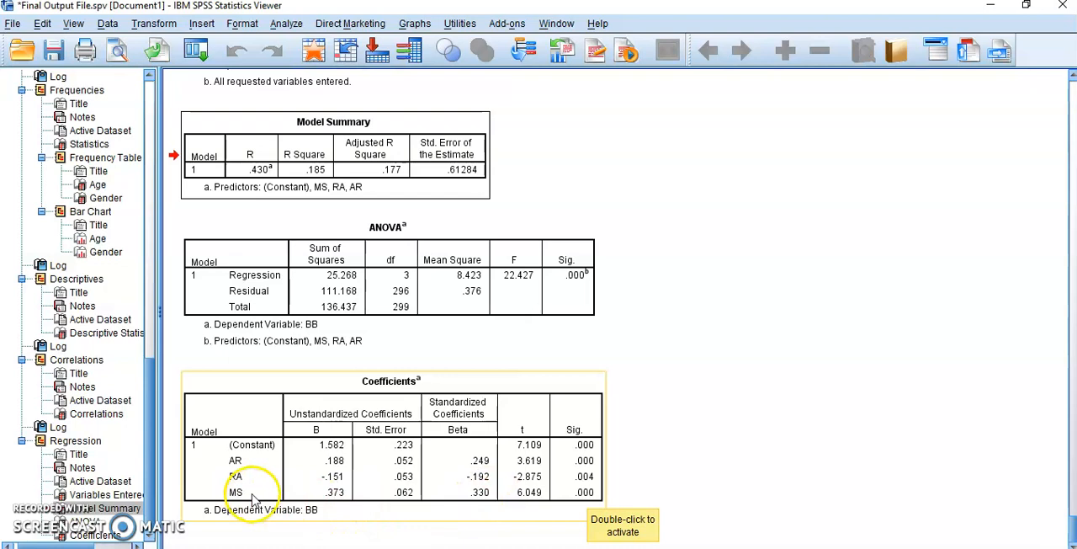
click(484, 502)
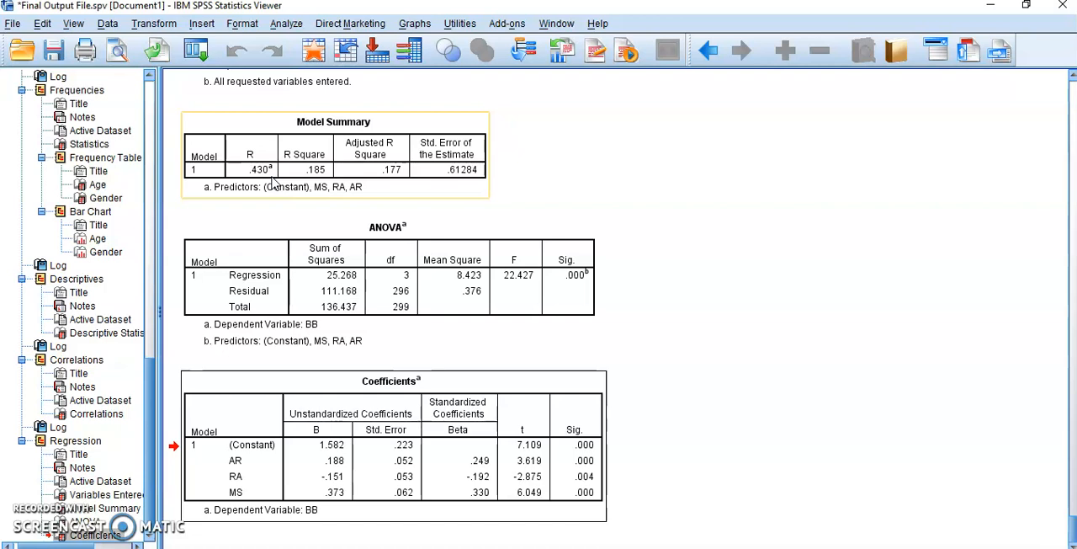
click(307, 227)
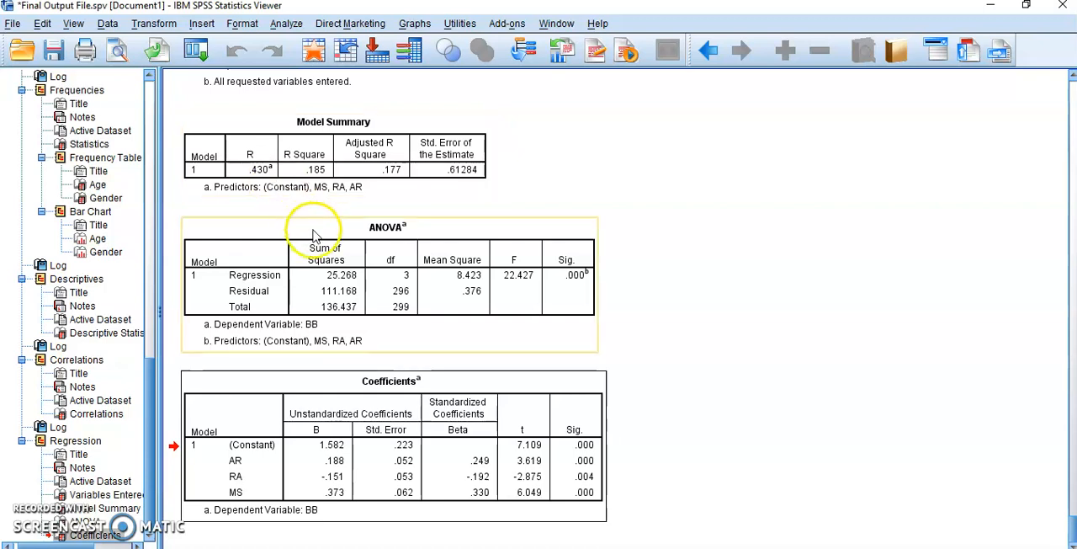